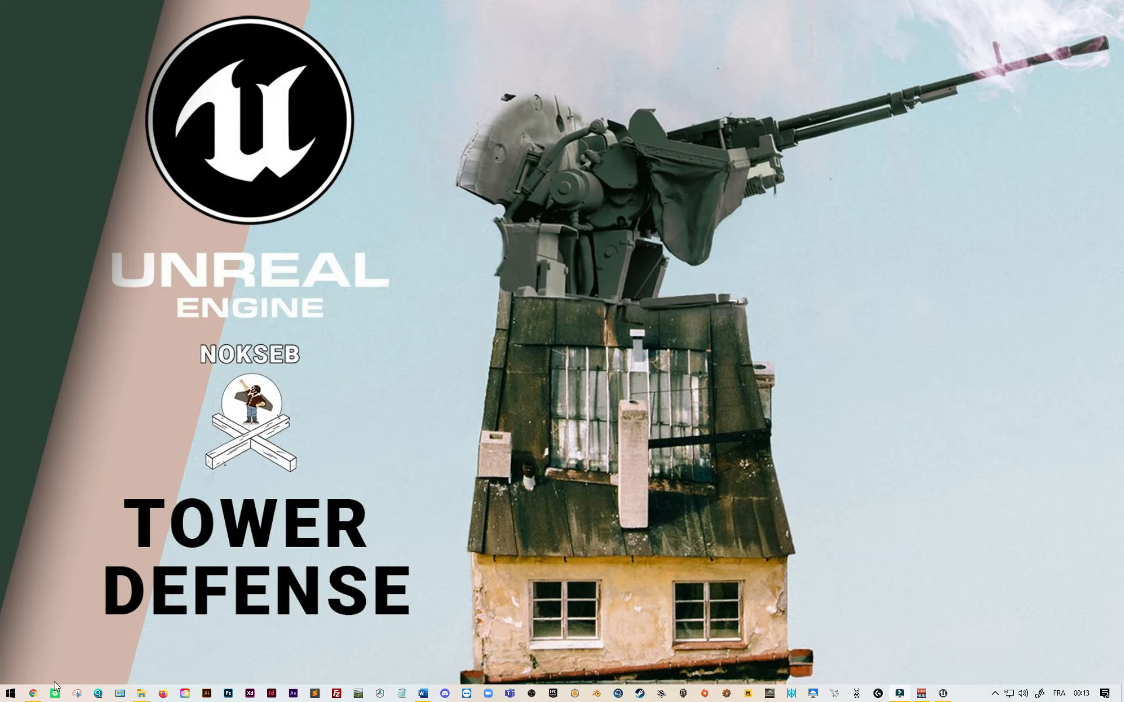
- Switch to the Mixamo page in Chrome and look over the zombie characters
click(34, 694)
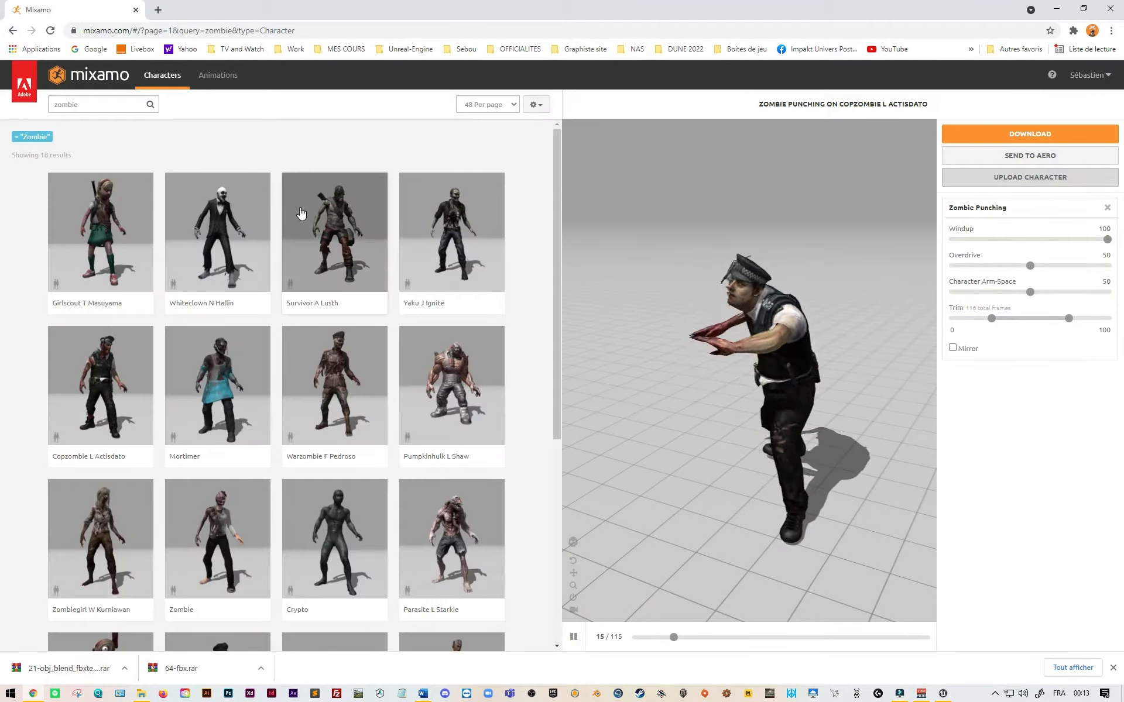
scroll(287, 290, down, 3)
scroll(288, 290, up, 3)
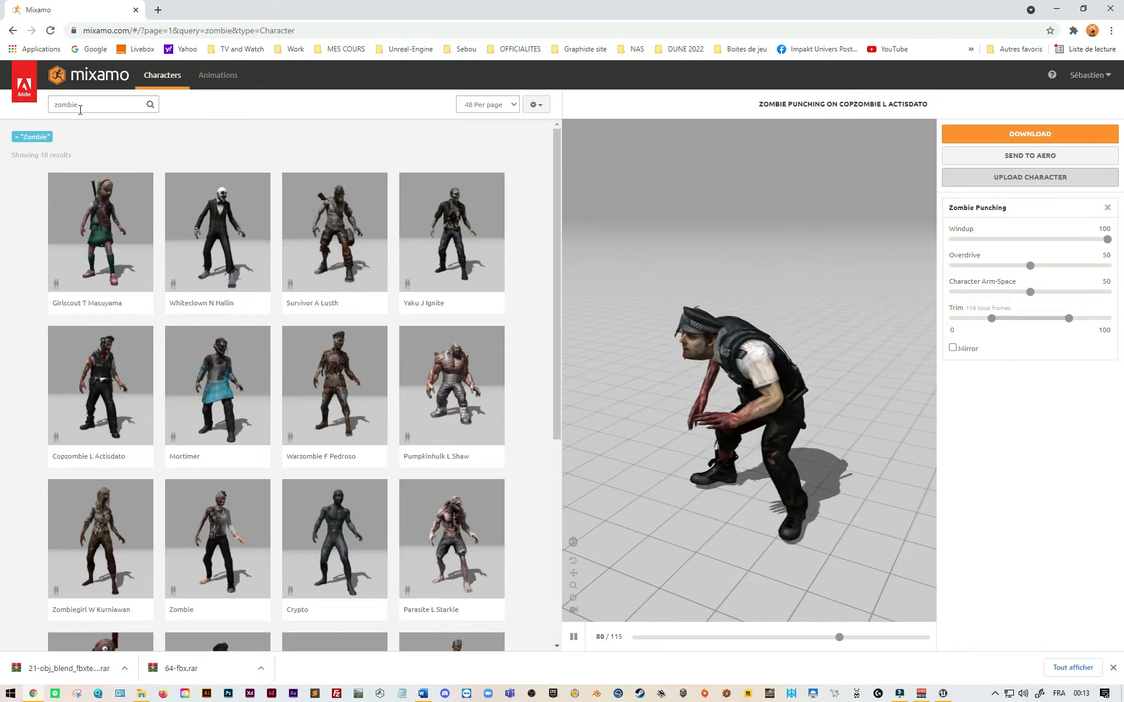
- Replace the zombie character search with "monsta" and load the Mutant character
click(80, 105)
key(ctrl+a)
key(BackSpace)
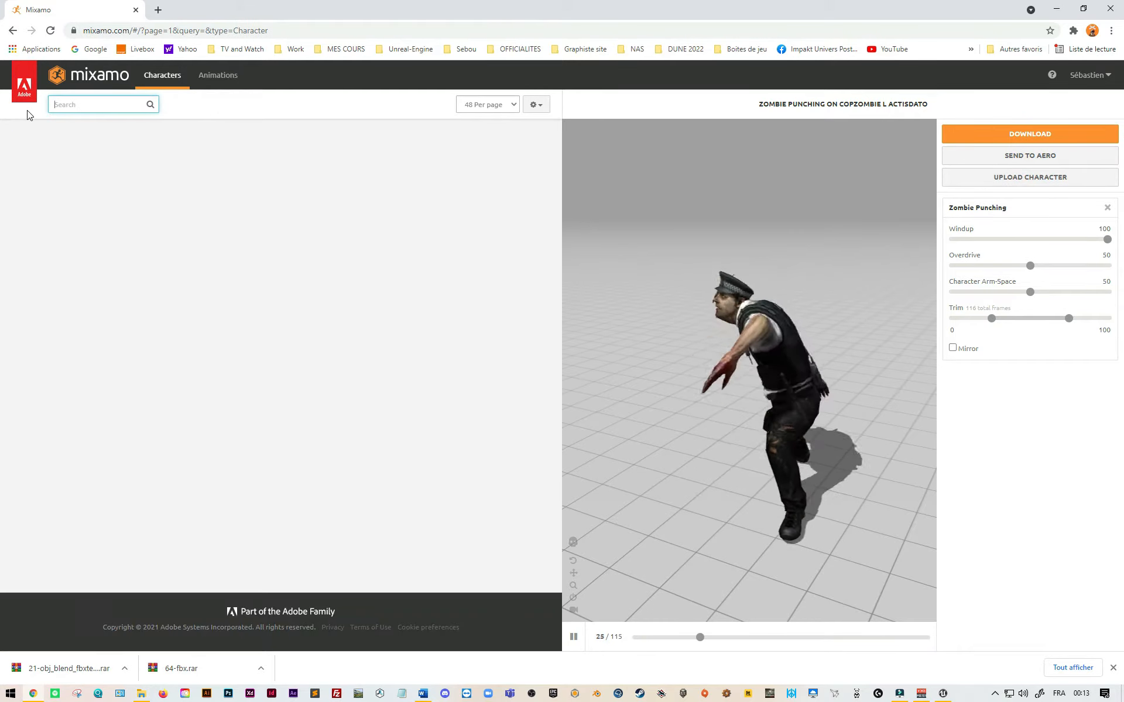
text(monsta)
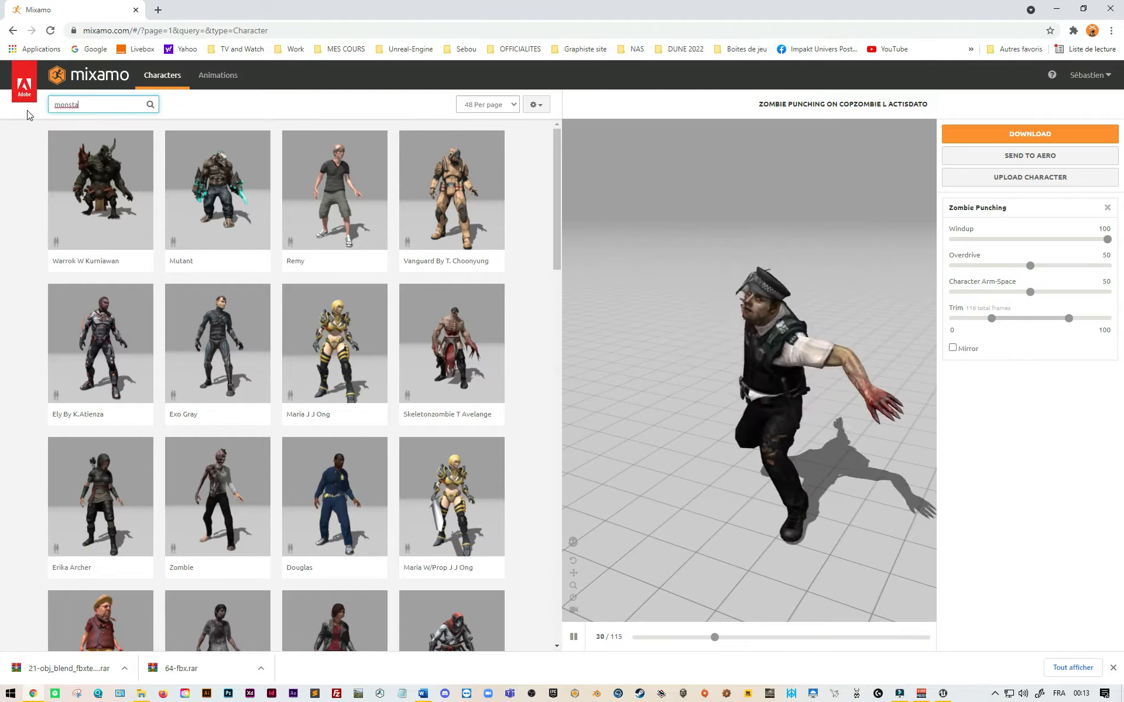
click(238, 203)
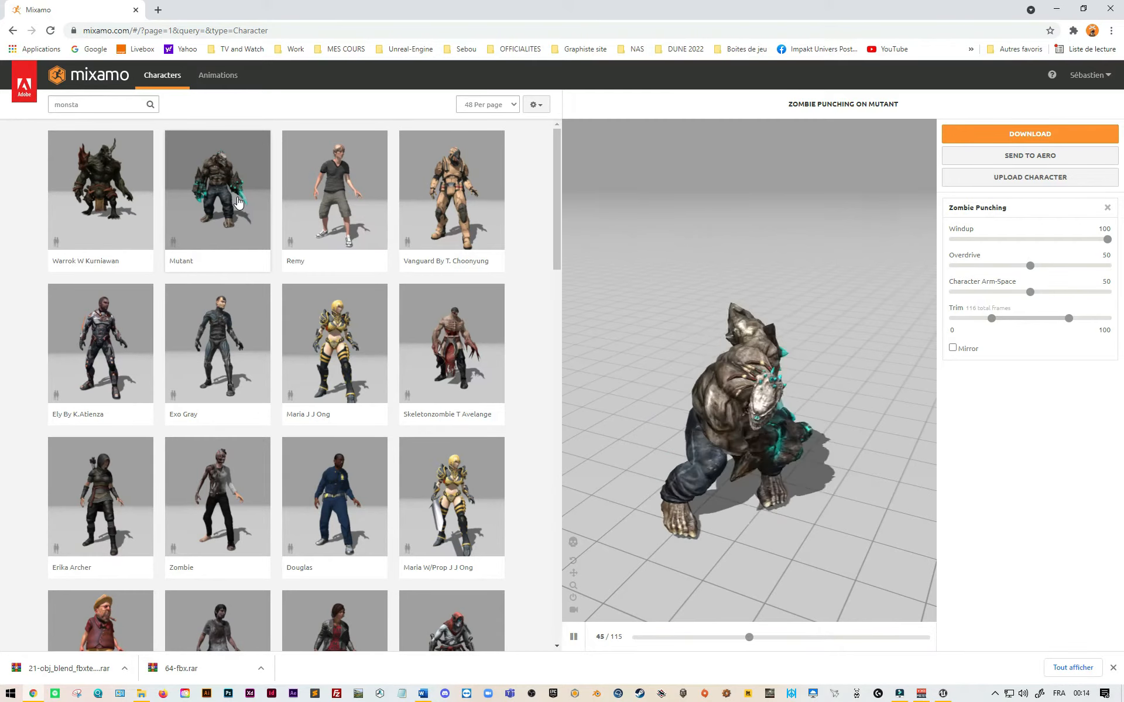
- Search the animations for "t-pose", then download T-Pose on the Mutant as FBX Binary with skin at 30 frames per second
click(218, 76)
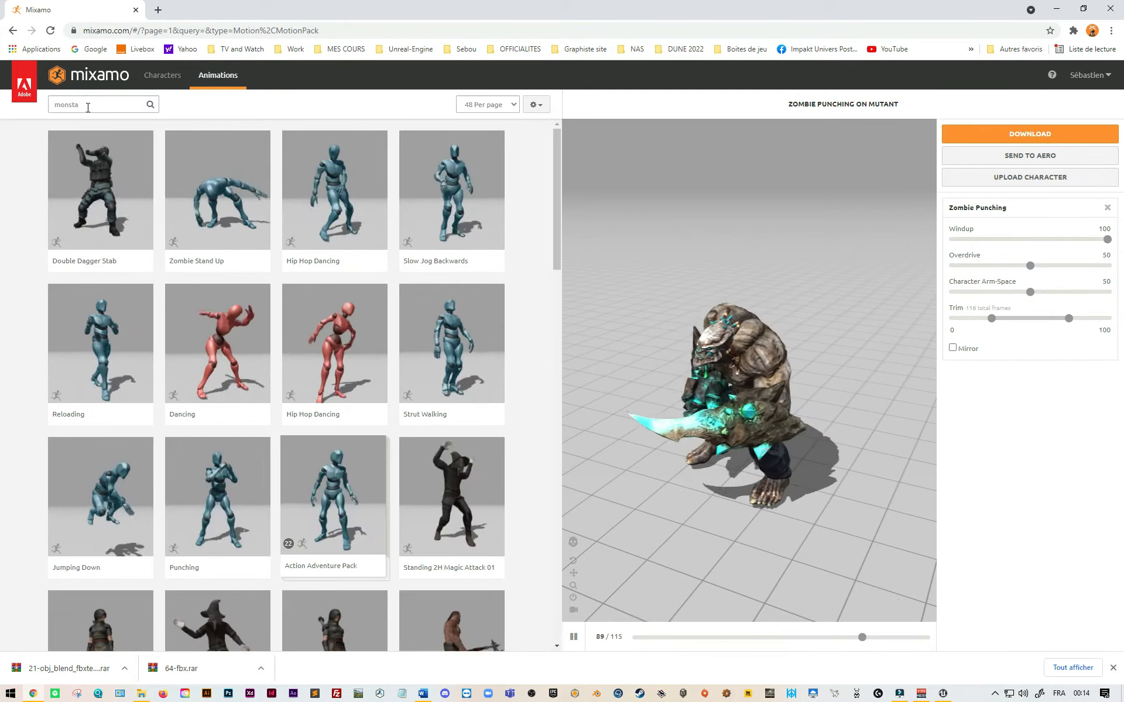
click(85, 106)
text(t)
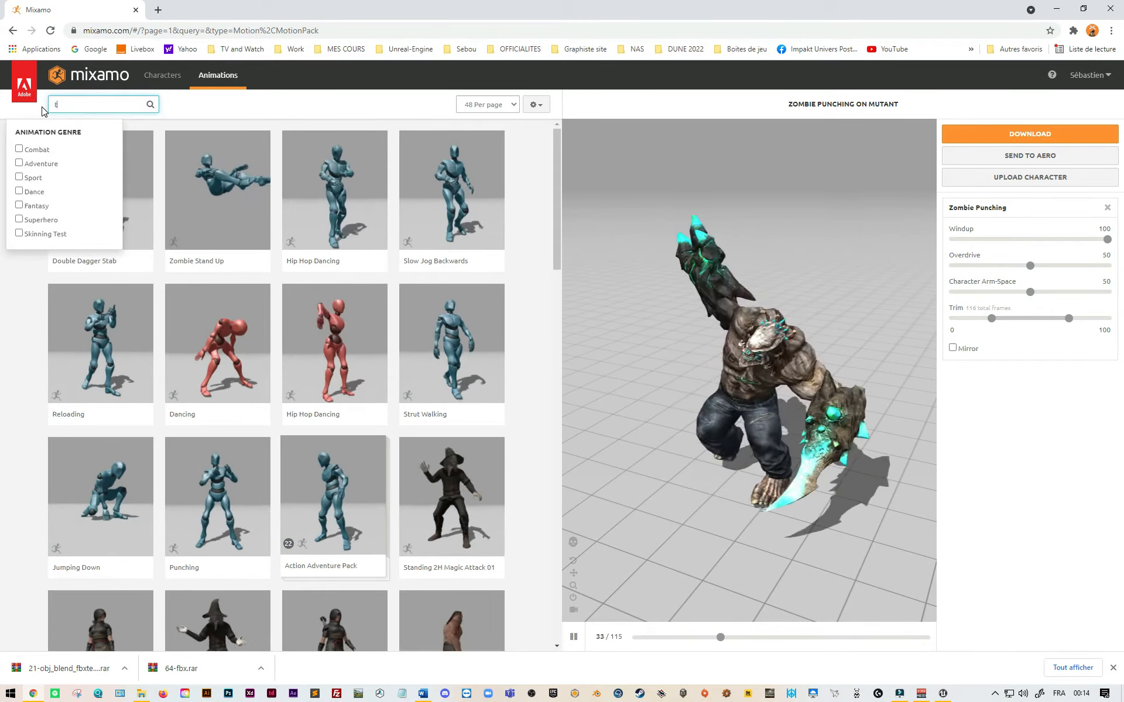
text(-pose)
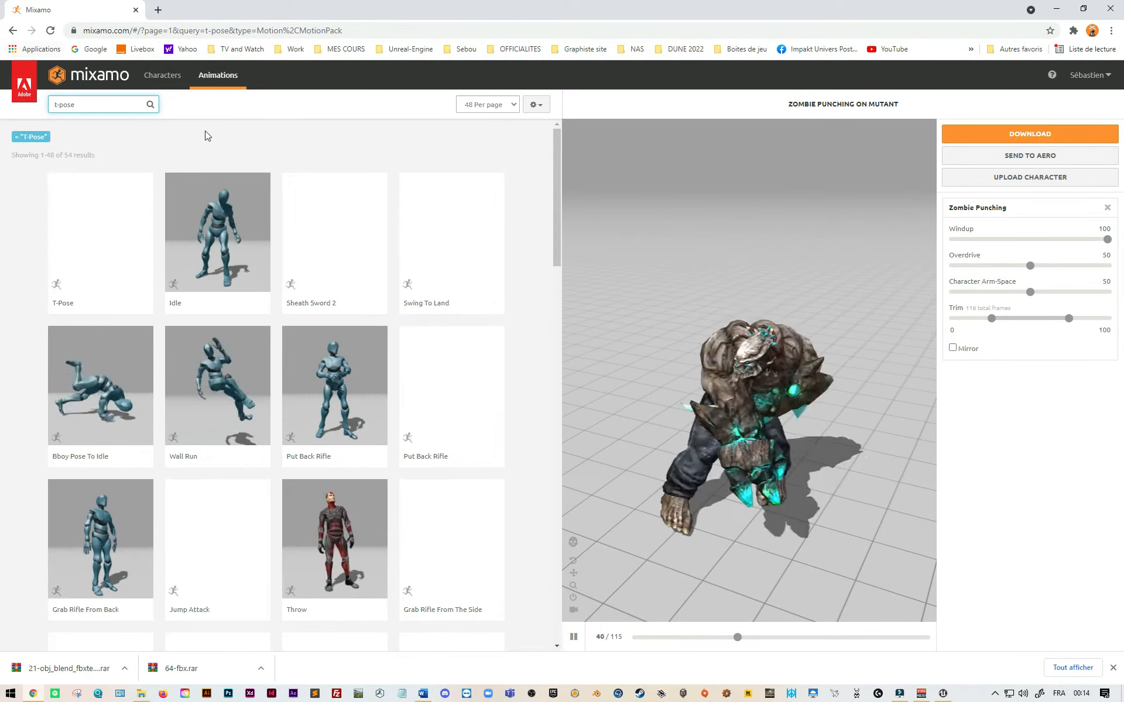
click(114, 245)
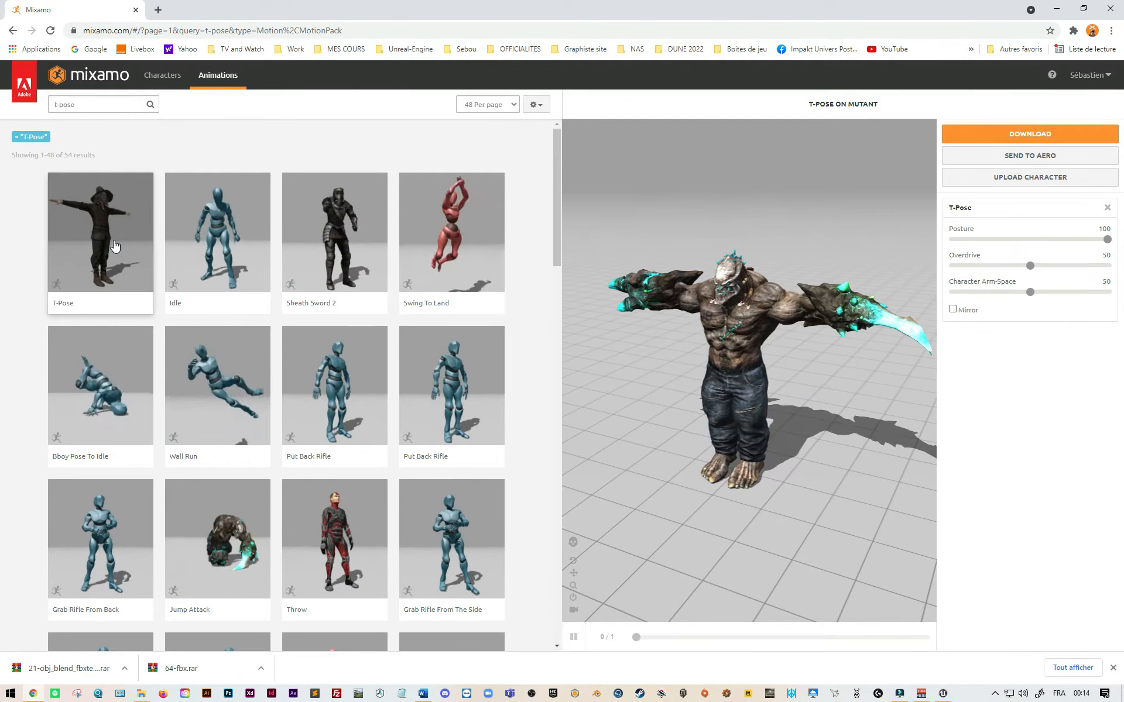
click(1047, 136)
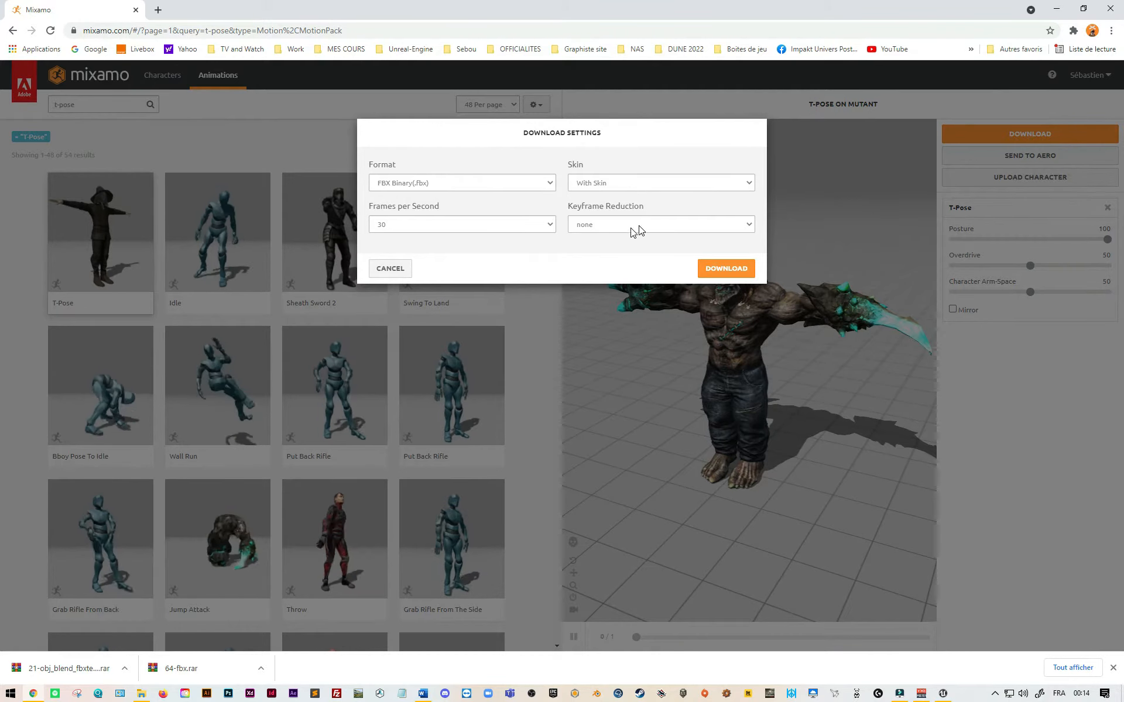
click(748, 269)
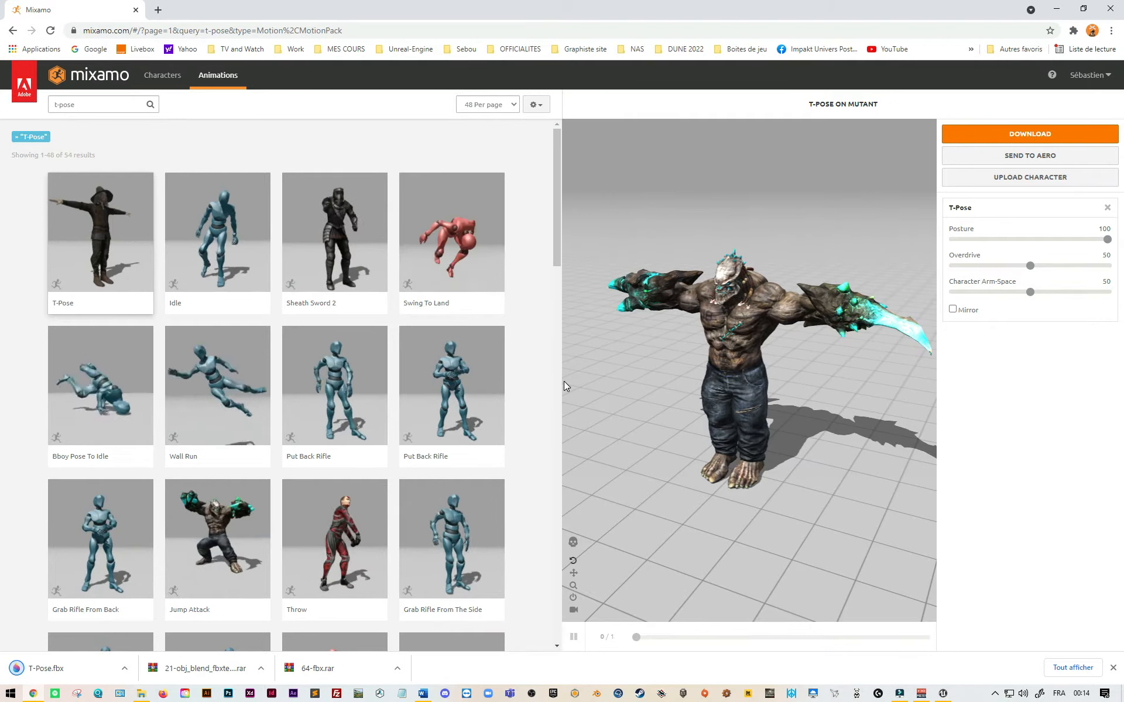
- Search for "walk" and apply Mutant Walking to the character with In Place enabled
click(91, 105)
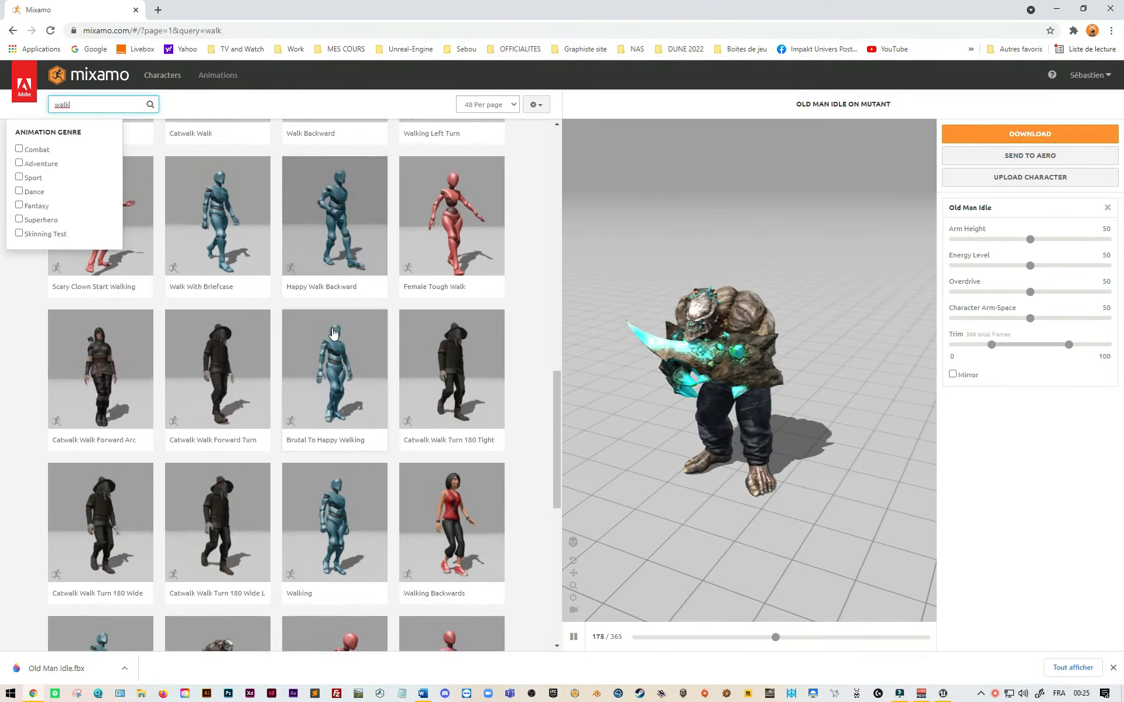
scroll(333, 333, down, 7)
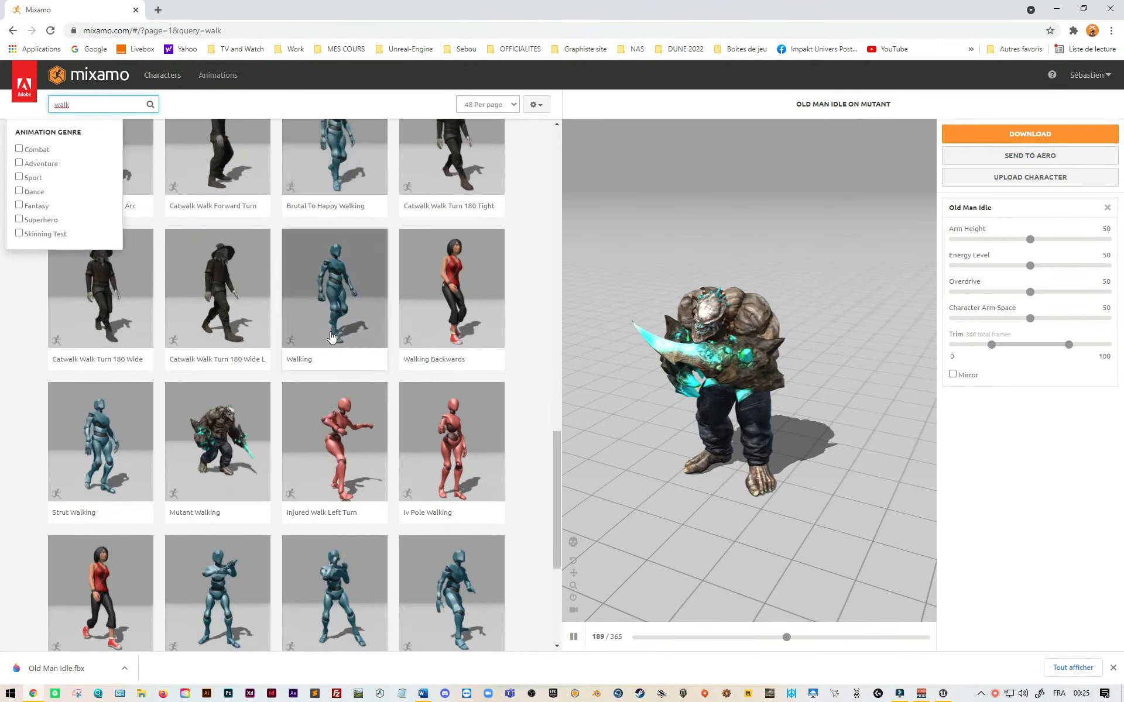
click(195, 289)
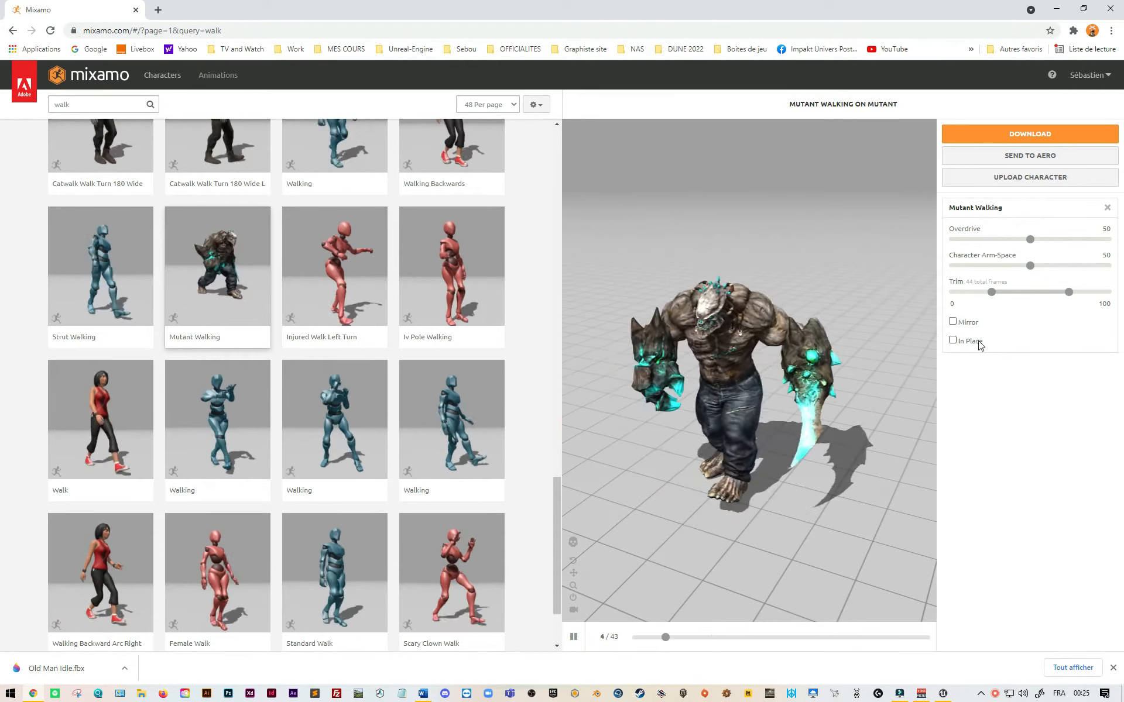
click(953, 341)
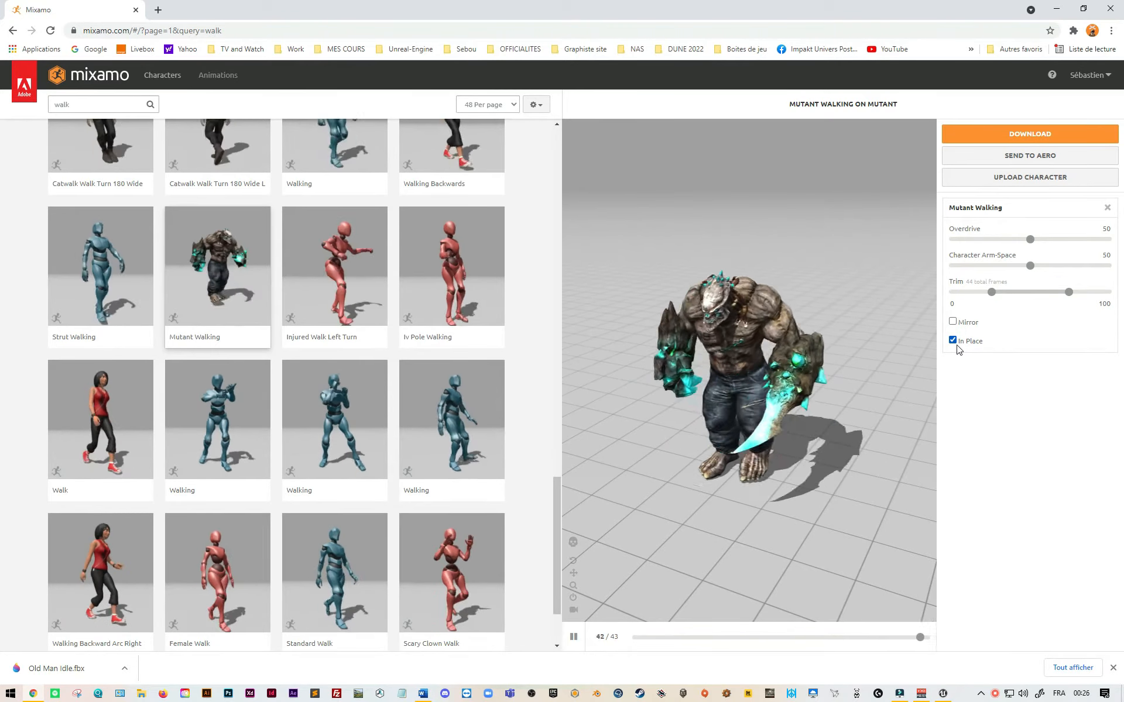
- Download Mutant Walking as FBX Binary without skin, at 30 frames per second and with no keyframe reduction
click(1016, 135)
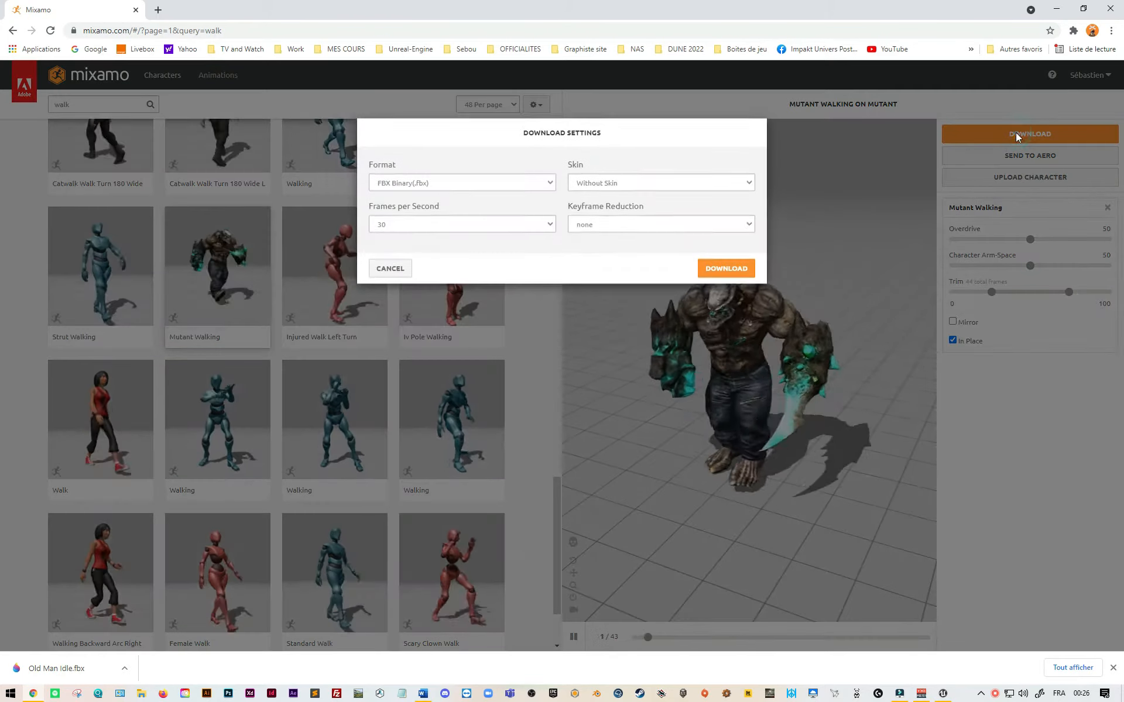
click(632, 183)
click(605, 205)
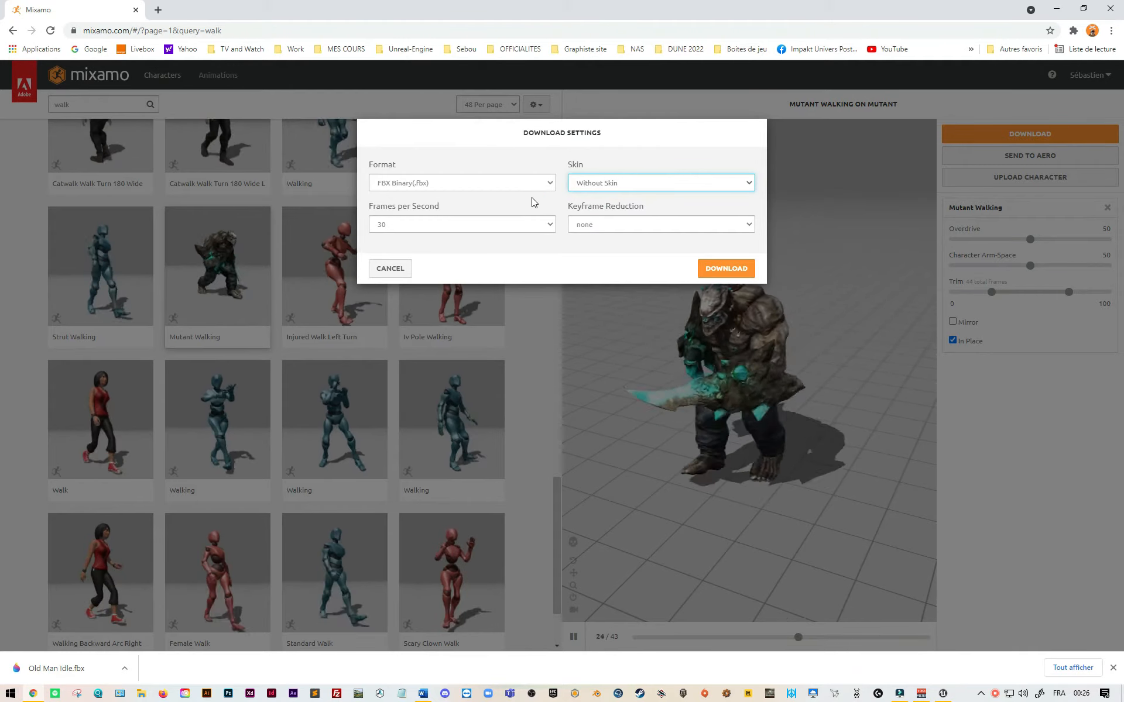
click(720, 270)
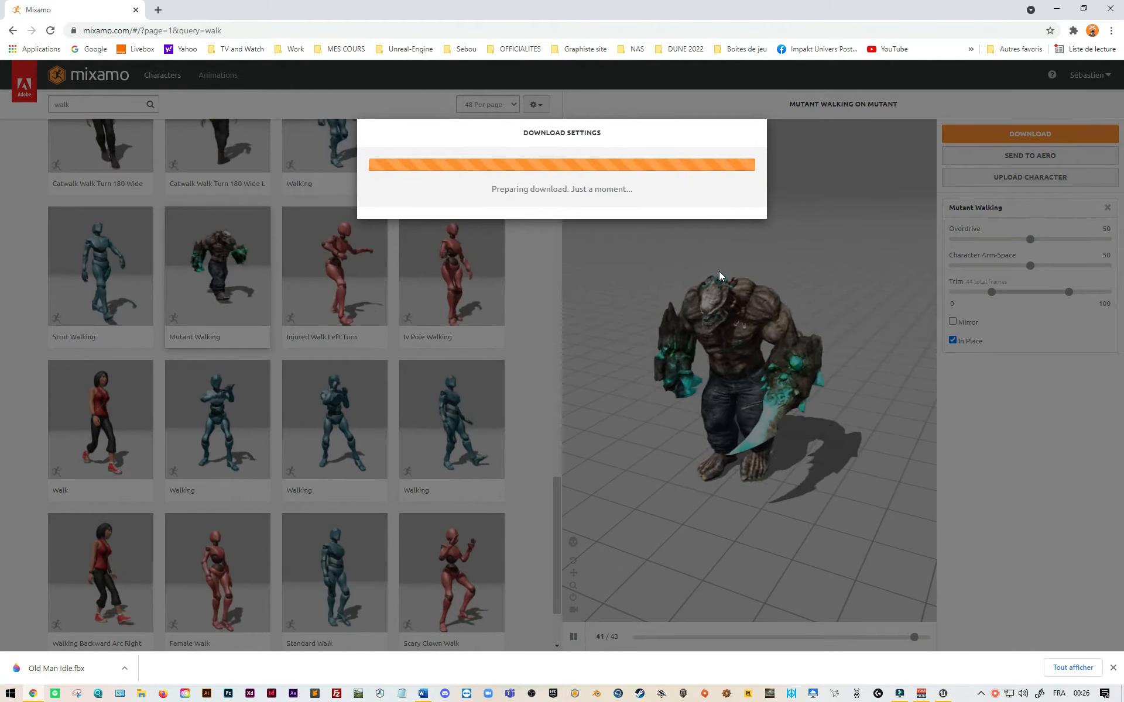
- Search for "run" and apply Mutant Run from the second results page to the character
click(84, 104)
key(BackSpace)
key(BackSpace)
key(BackSpace)
key(BackSpace)
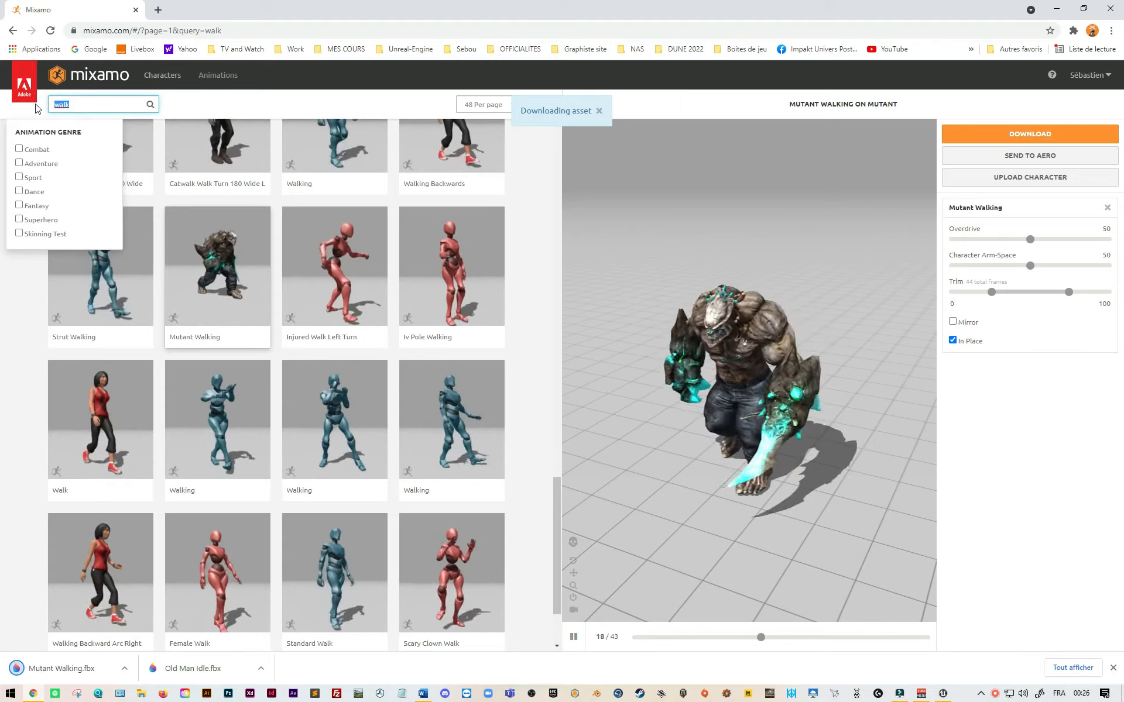
text(run)
key(Return)
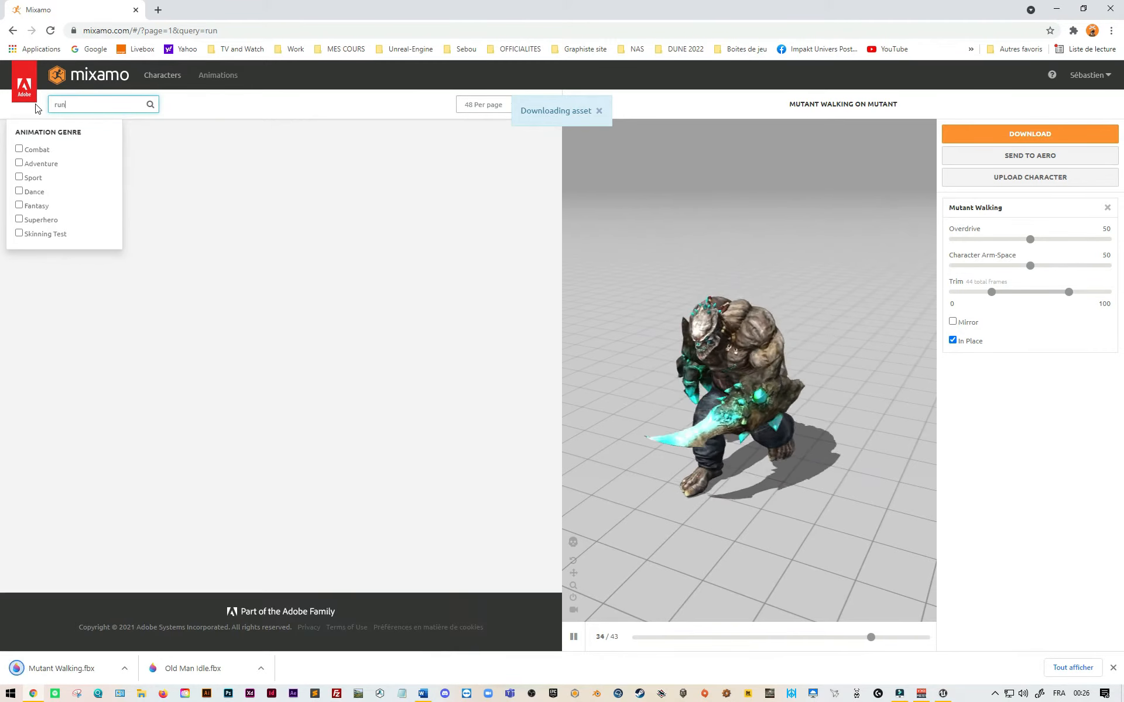
scroll(318, 354, down, 20)
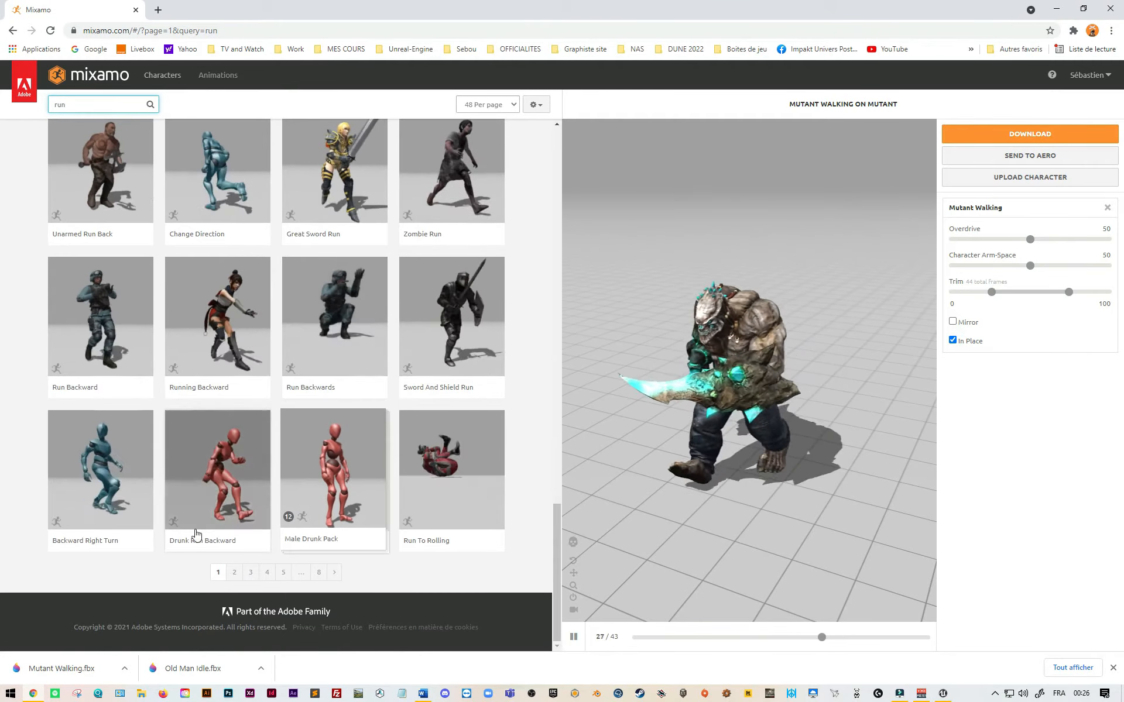
click(234, 594)
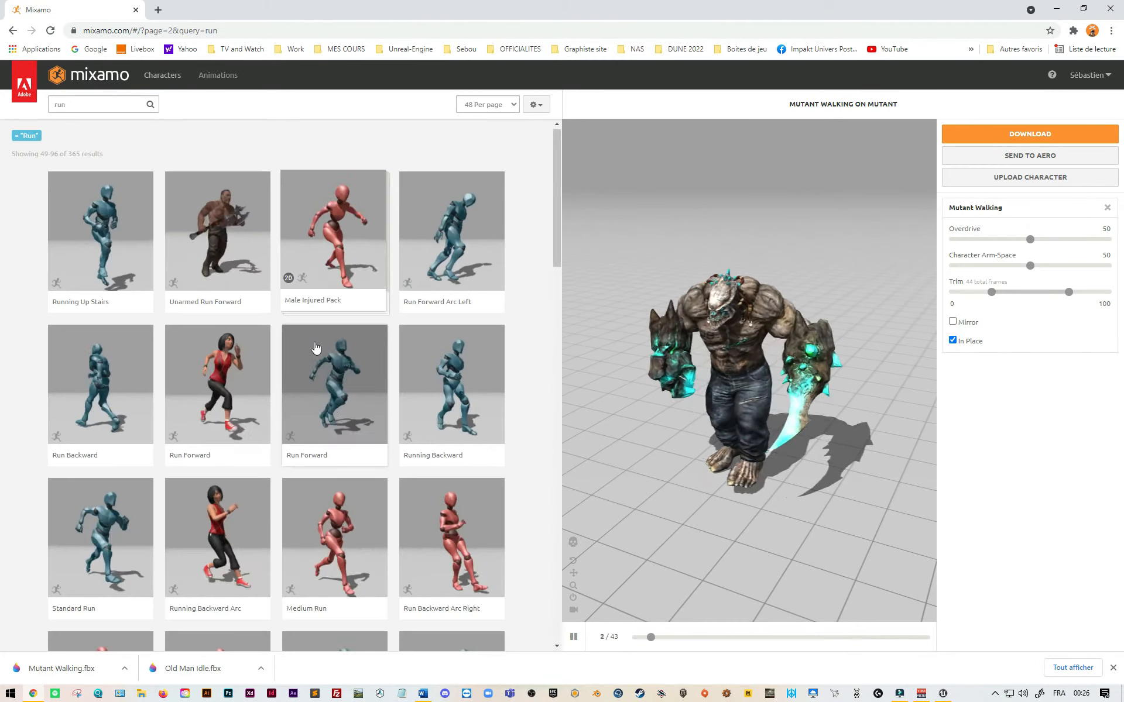
scroll(316, 348, down, 10)
scroll(315, 350, down, 5)
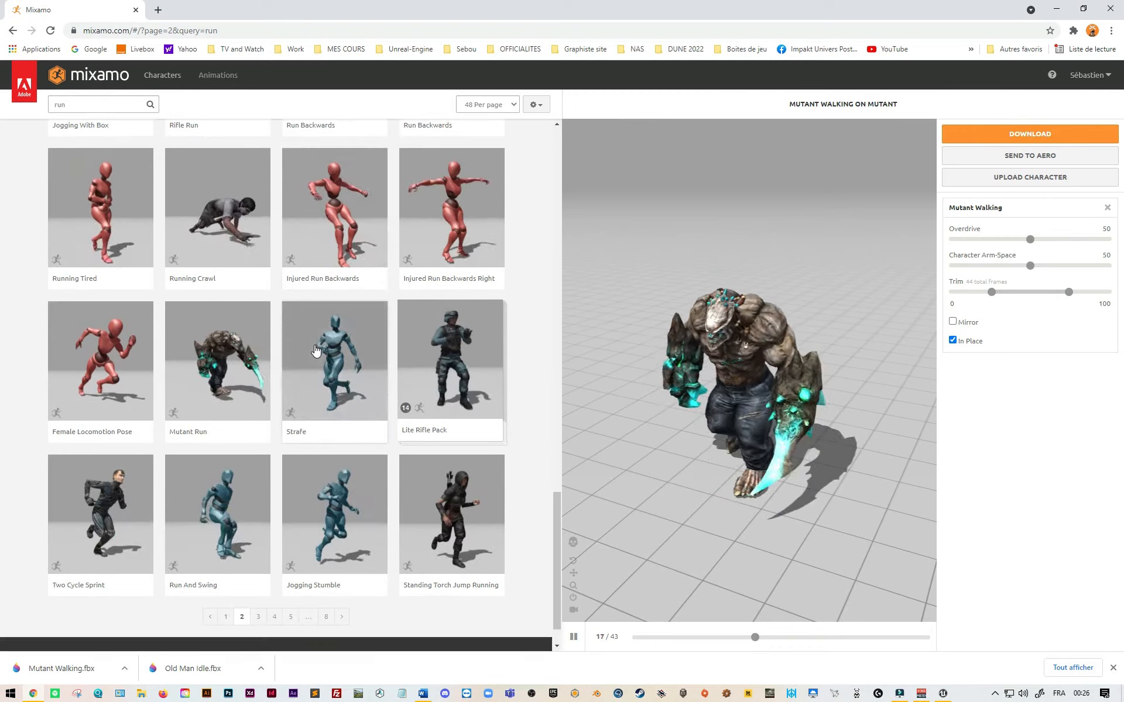
click(218, 363)
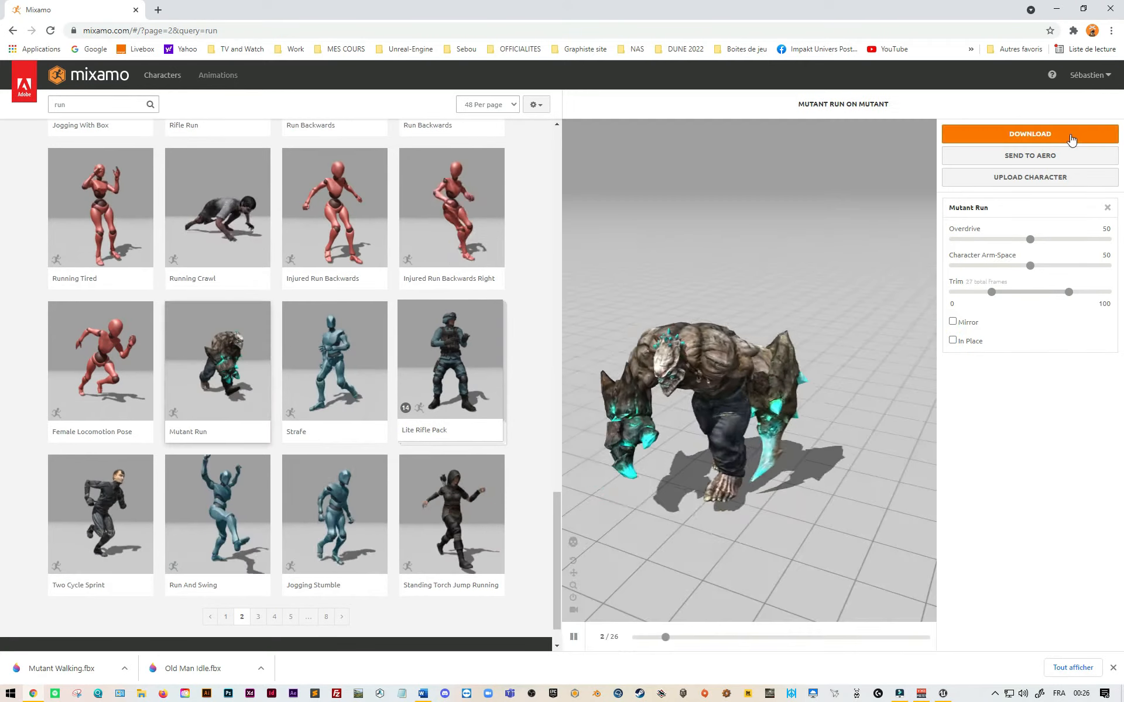
- Enable In Place for Mutant Run and download it as FBX Binary without skin at 30 frames per second
click(953, 341)
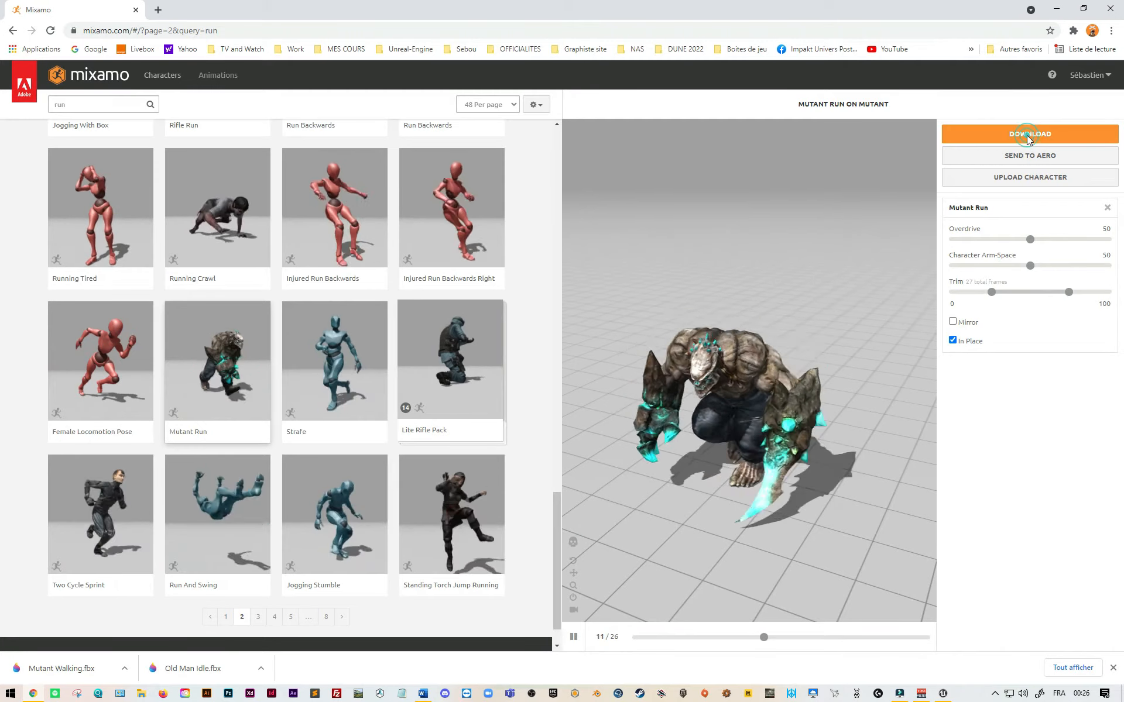
click(1029, 136)
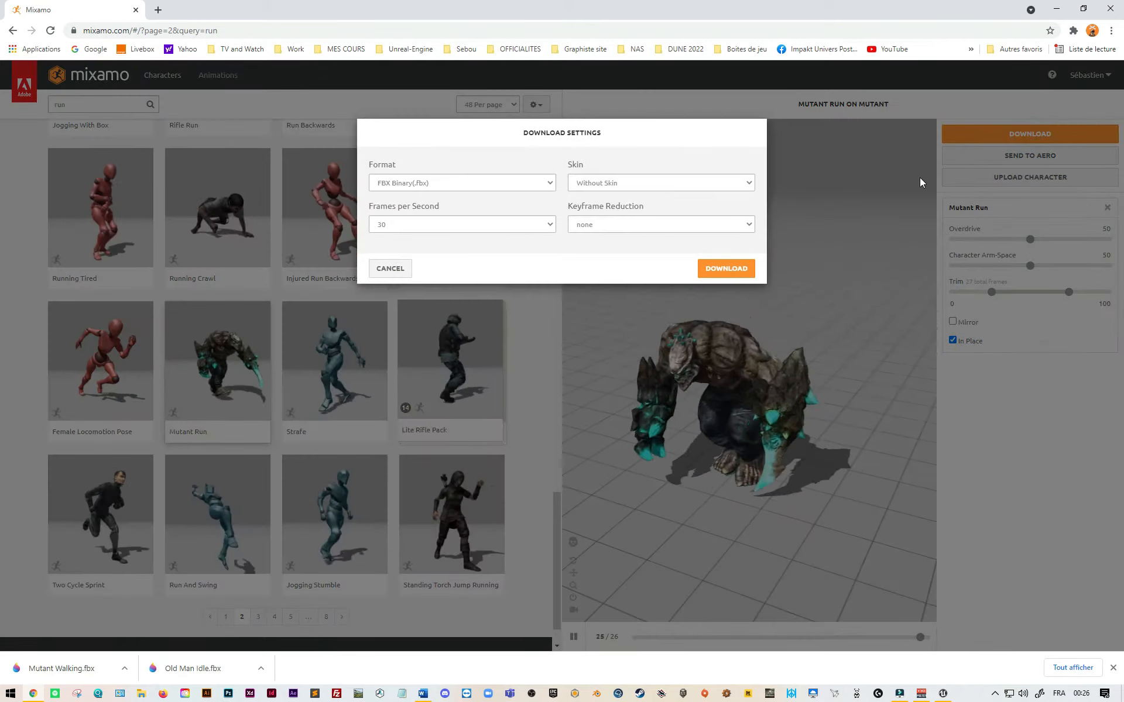
click(720, 272)
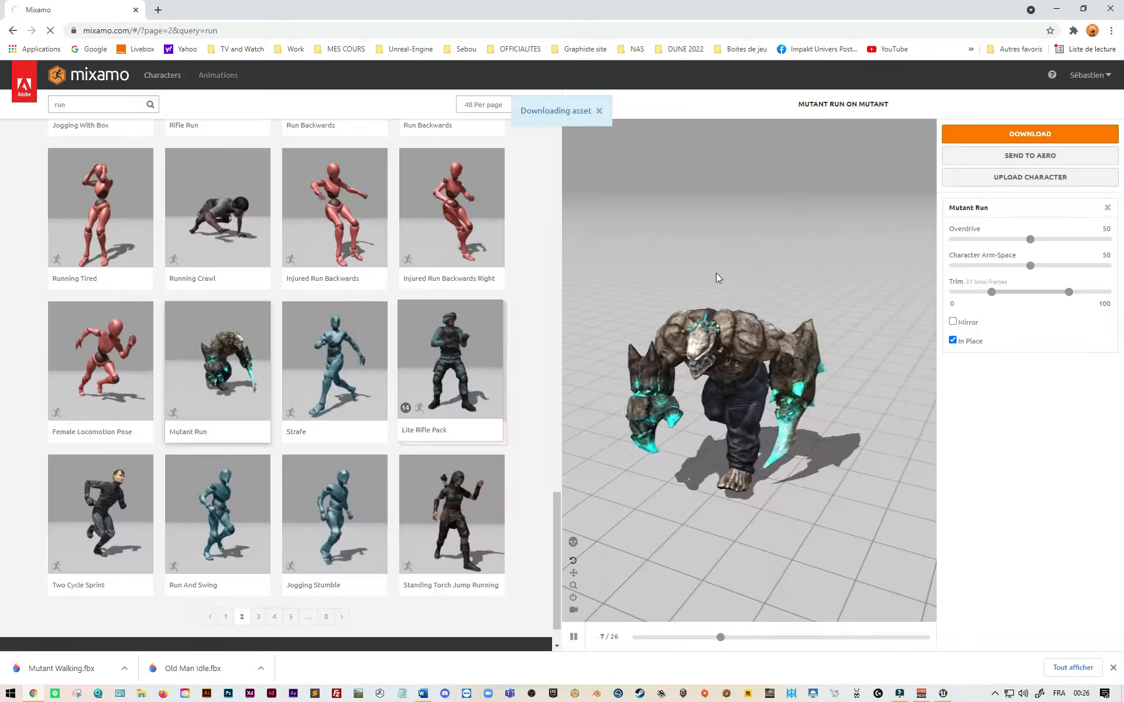
- Search the animation library for "idle"
click(79, 107)
key(BackSpace)
key(BackSpace)
key(BackSpace)
text(idle)
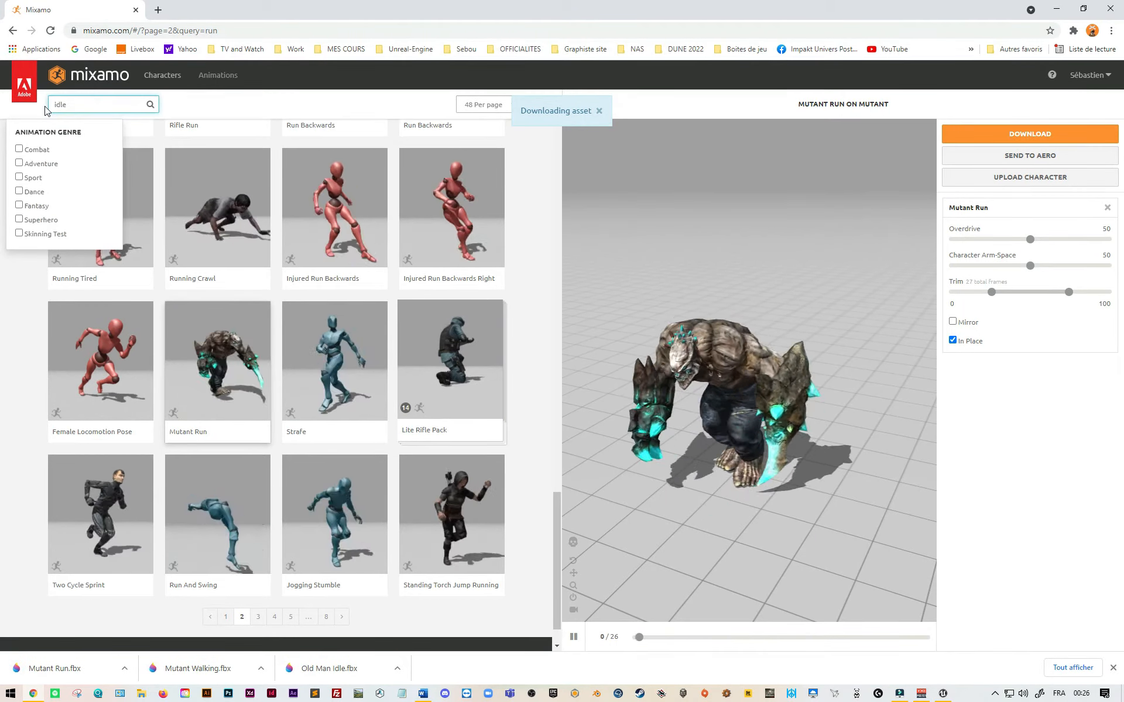
key(Return)
scroll(285, 334, down, 4)
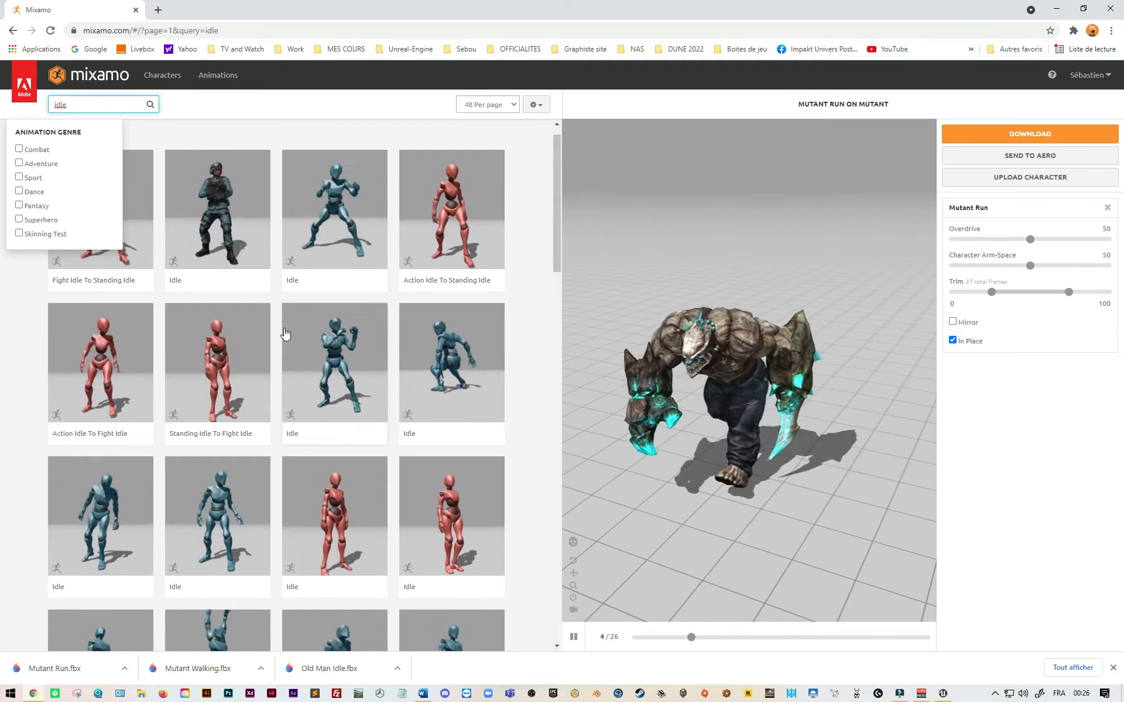
- Apply Old Man Idle to the Mutant and download it as FBX Binary without skin at 30 frames per second
click(339, 490)
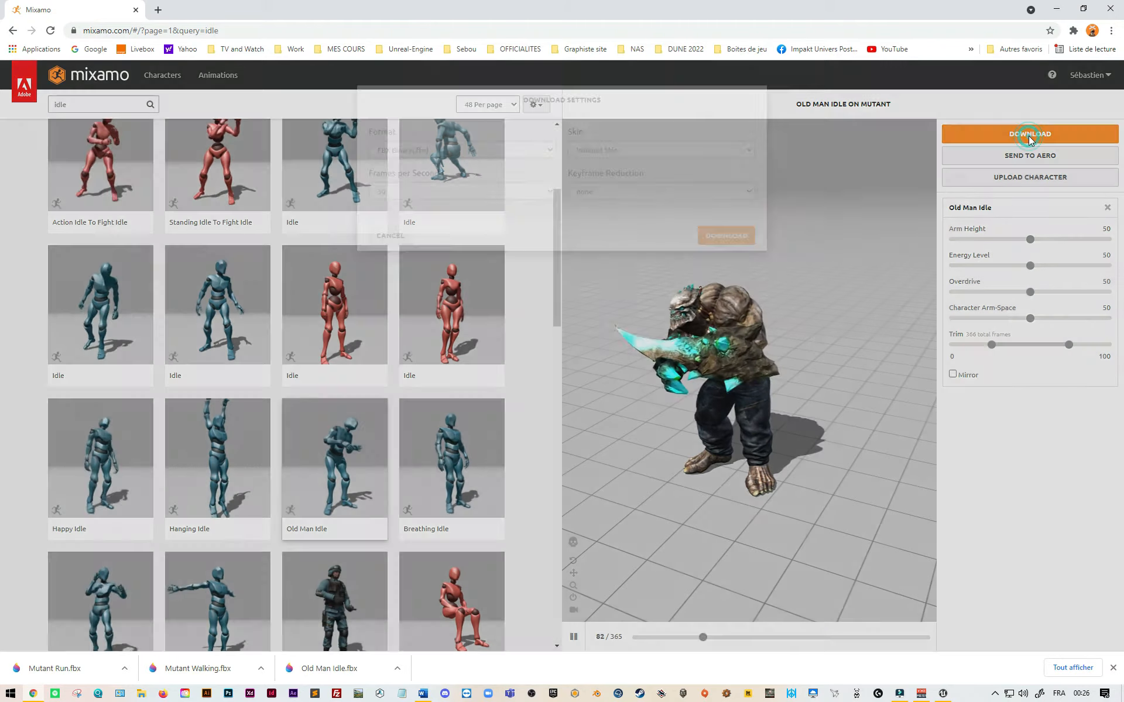
click(1028, 136)
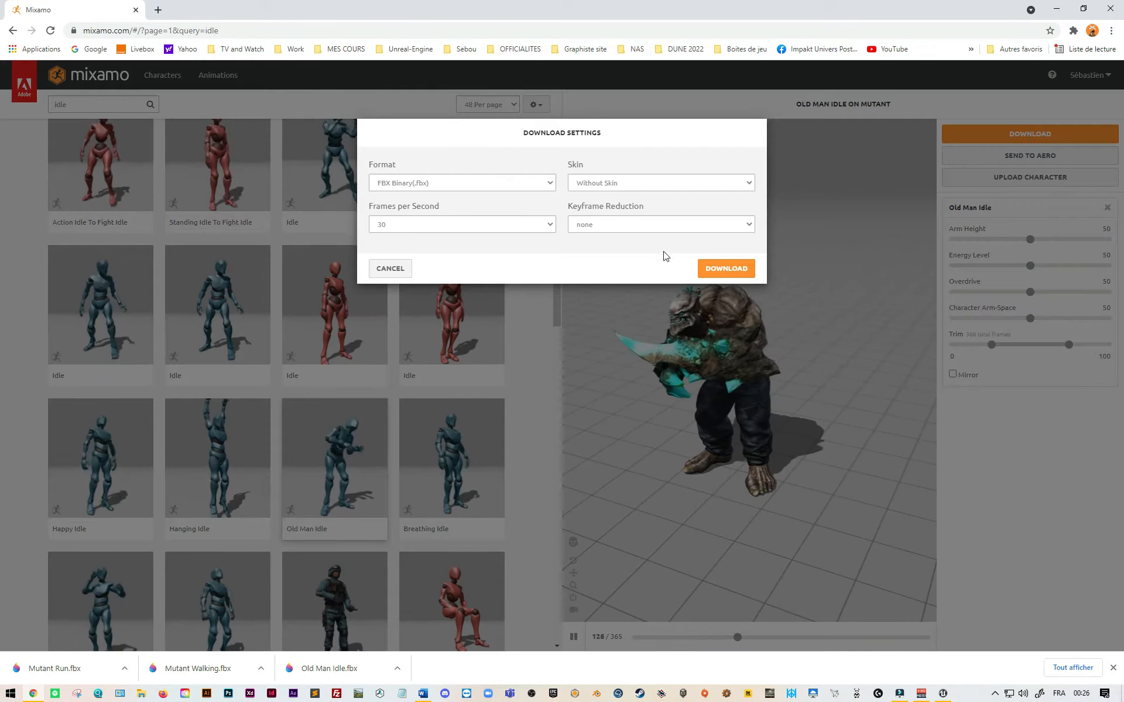
click(733, 269)
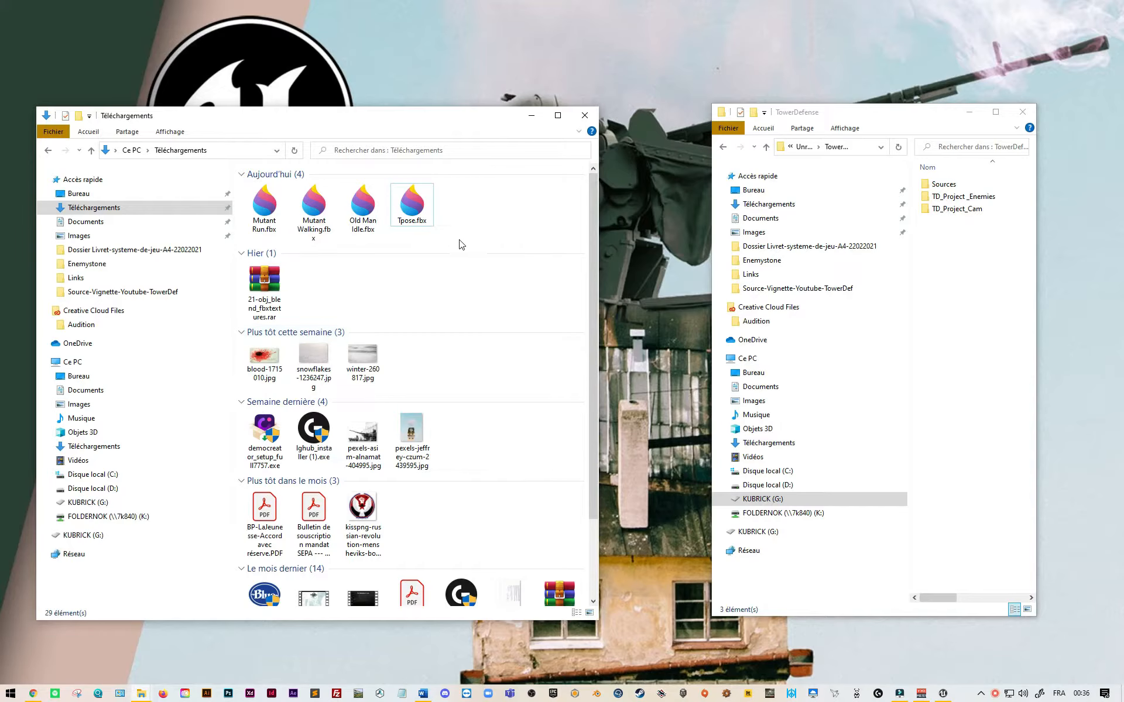
- Move Mutant Run, Mutant Walking, Old Man Idle and Tpose FBX files from Téléchargements into TowerDefense's Sources\Enemystone folder
drag(452, 205, 244, 236)
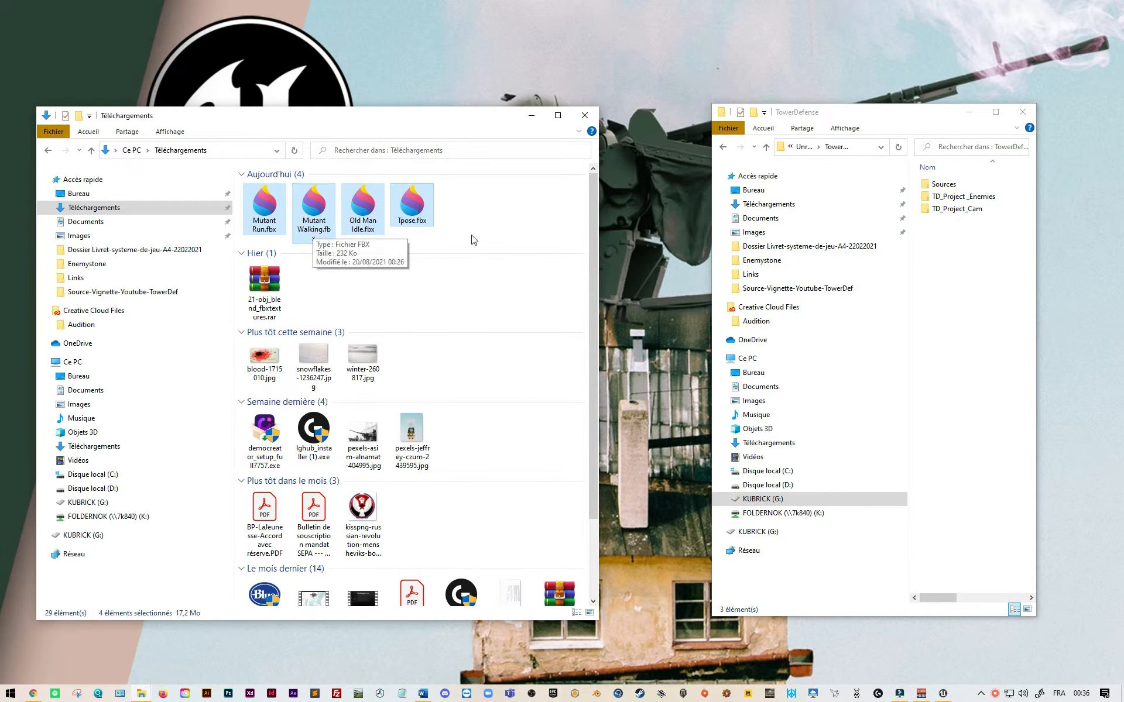
key(ctrl+x)
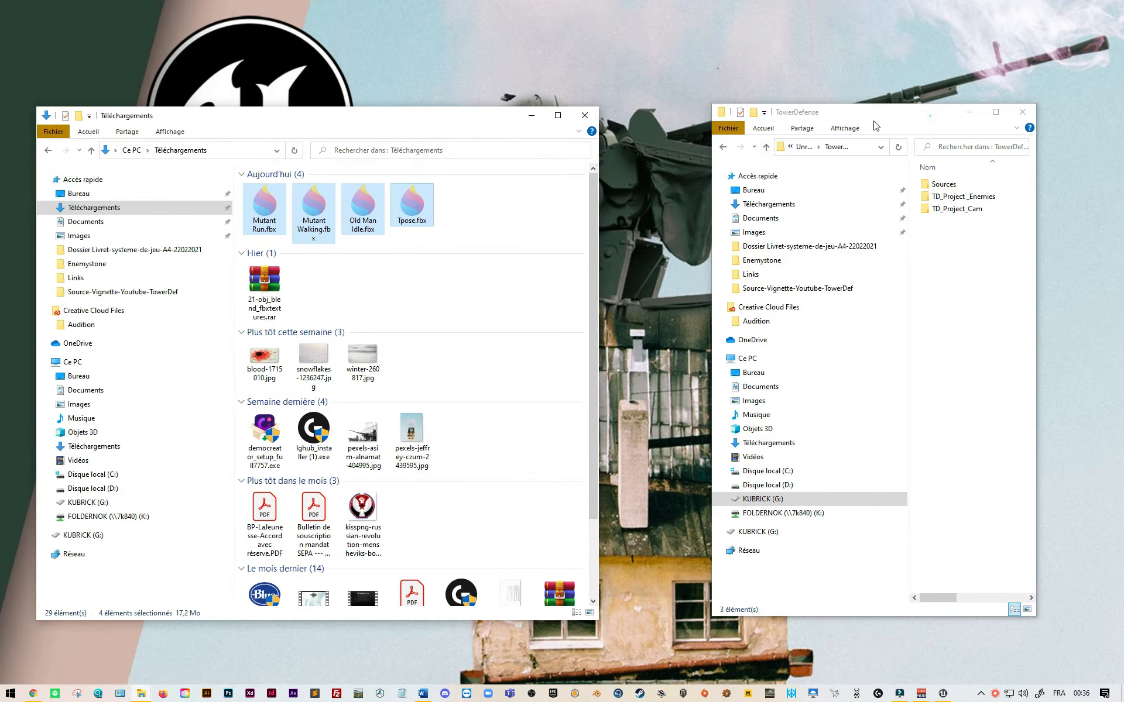
drag(930, 121, 614, 117)
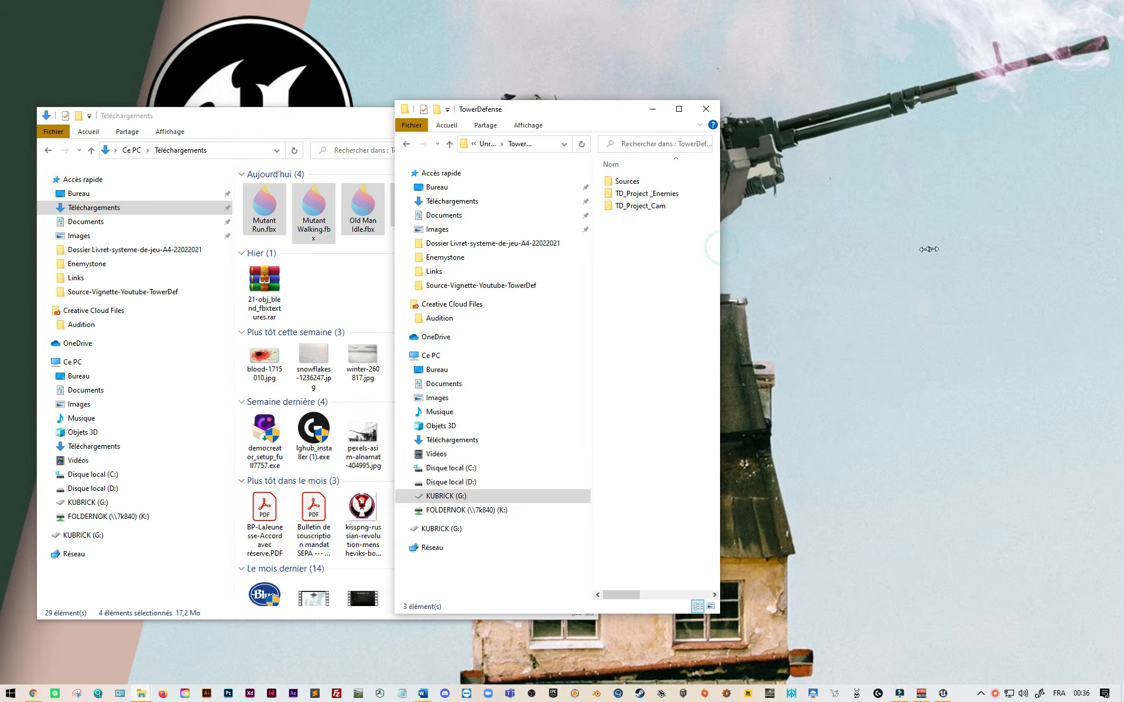
drag(925, 250, 931, 249)
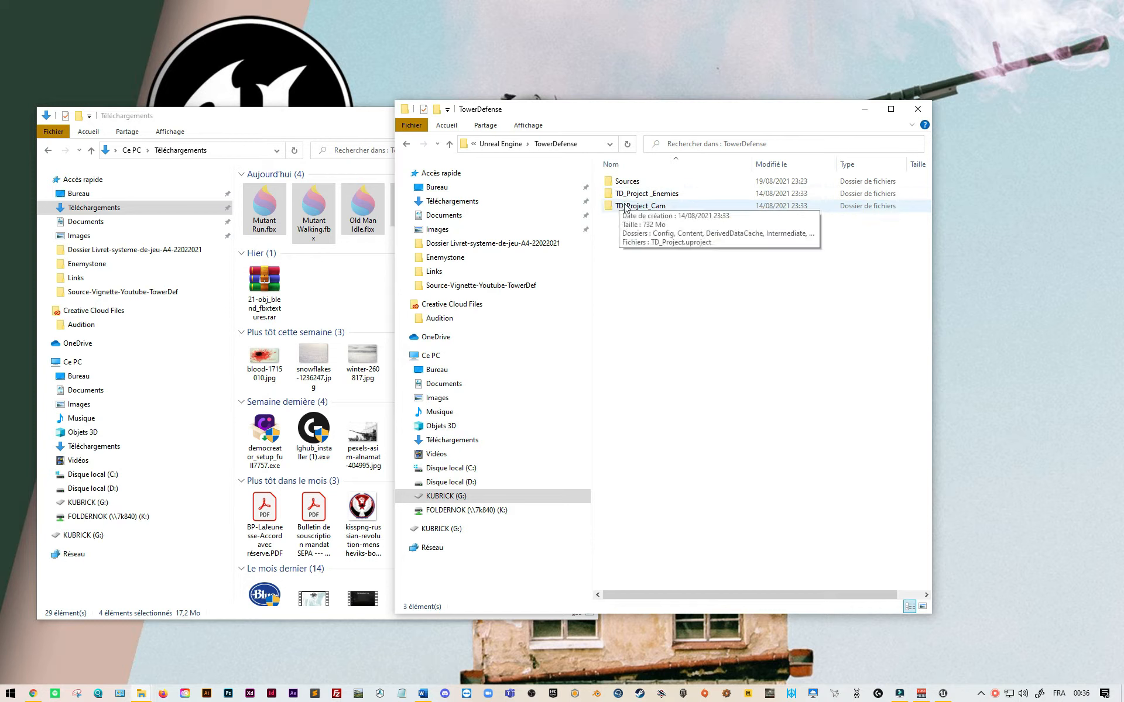
click(634, 184)
double_click(633, 184)
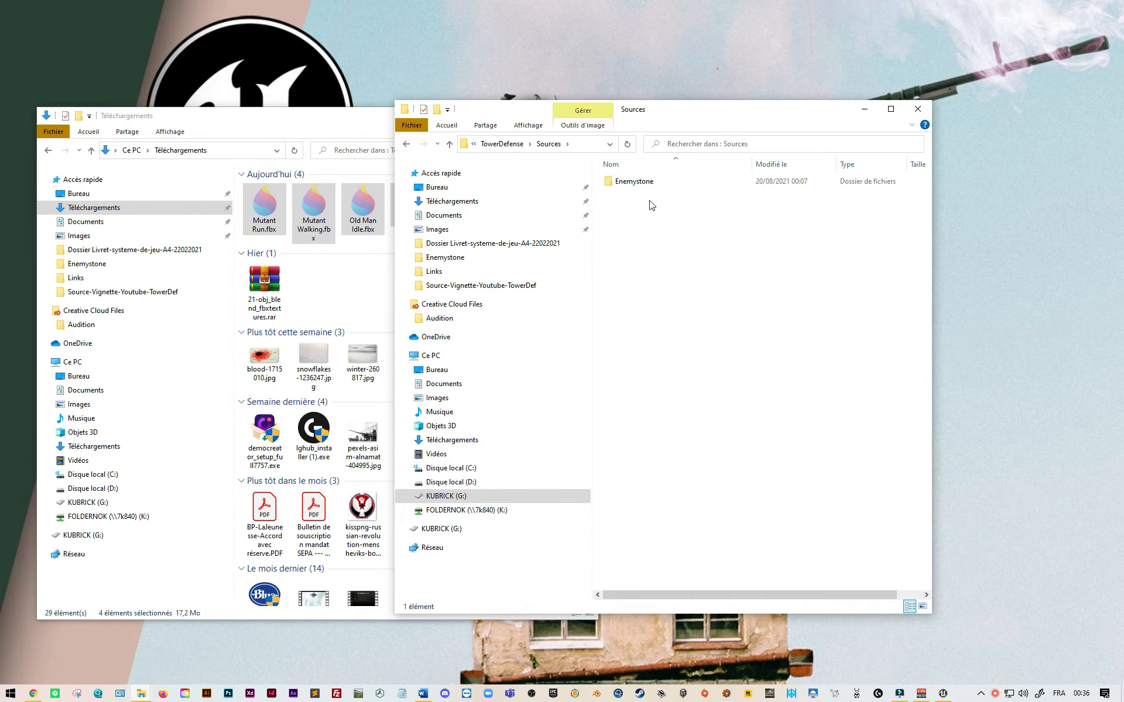
double_click(636, 184)
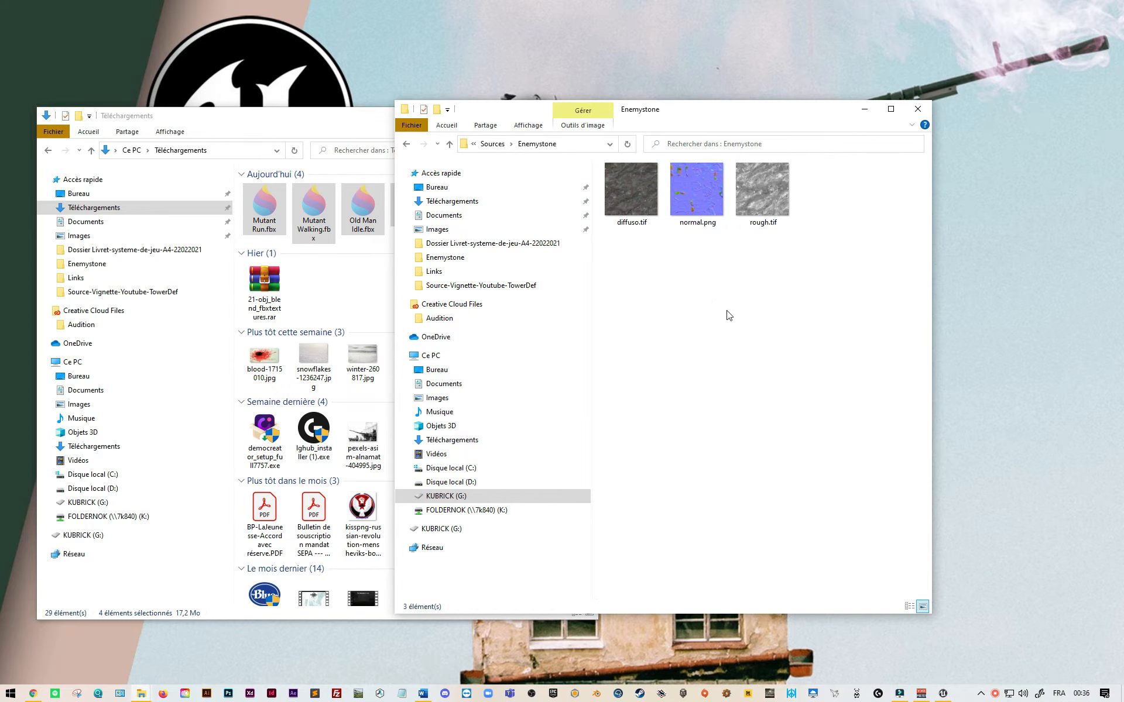
key(ctrl+v)
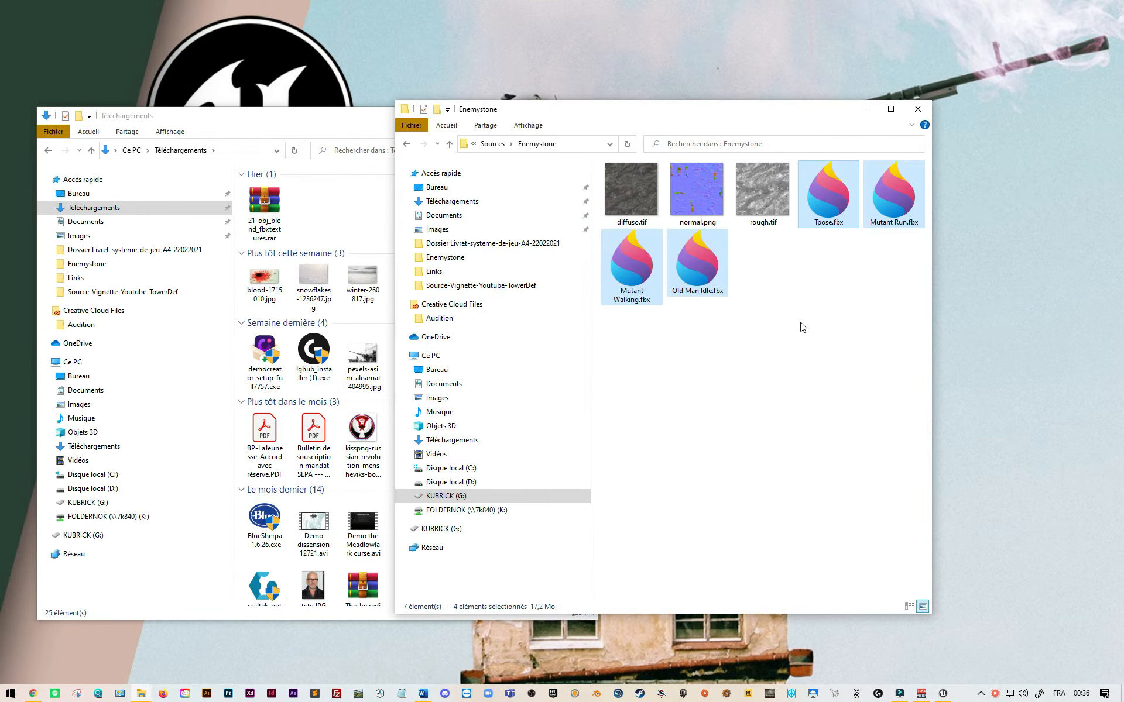
- Rename the four FBX files in Enemystone as GolemStone_Tpose, GolemStone_Run, GolemStone_Walking and GolemStone_Idle
click(836, 227)
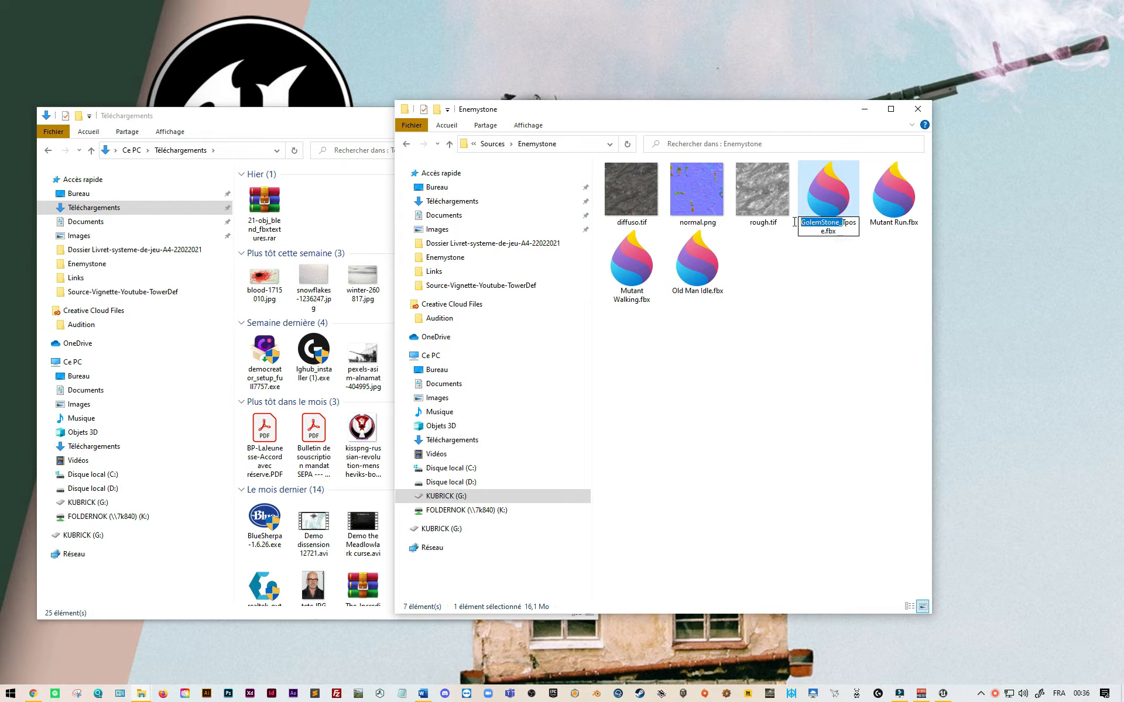
click(891, 227)
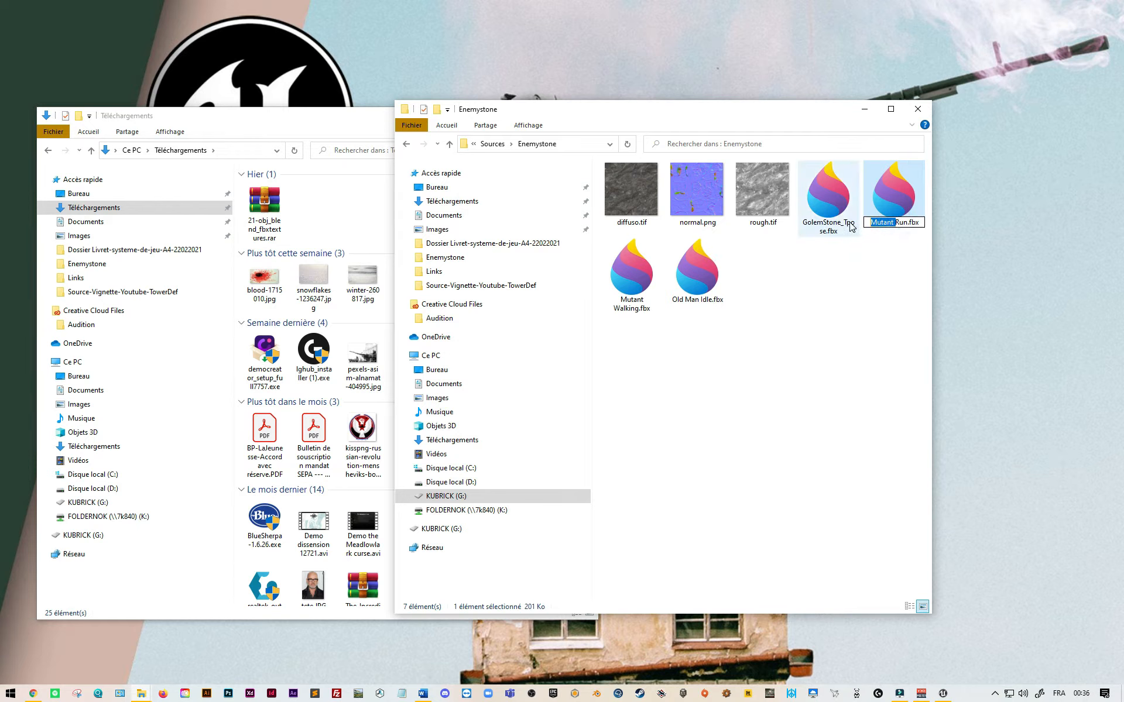
click(639, 312)
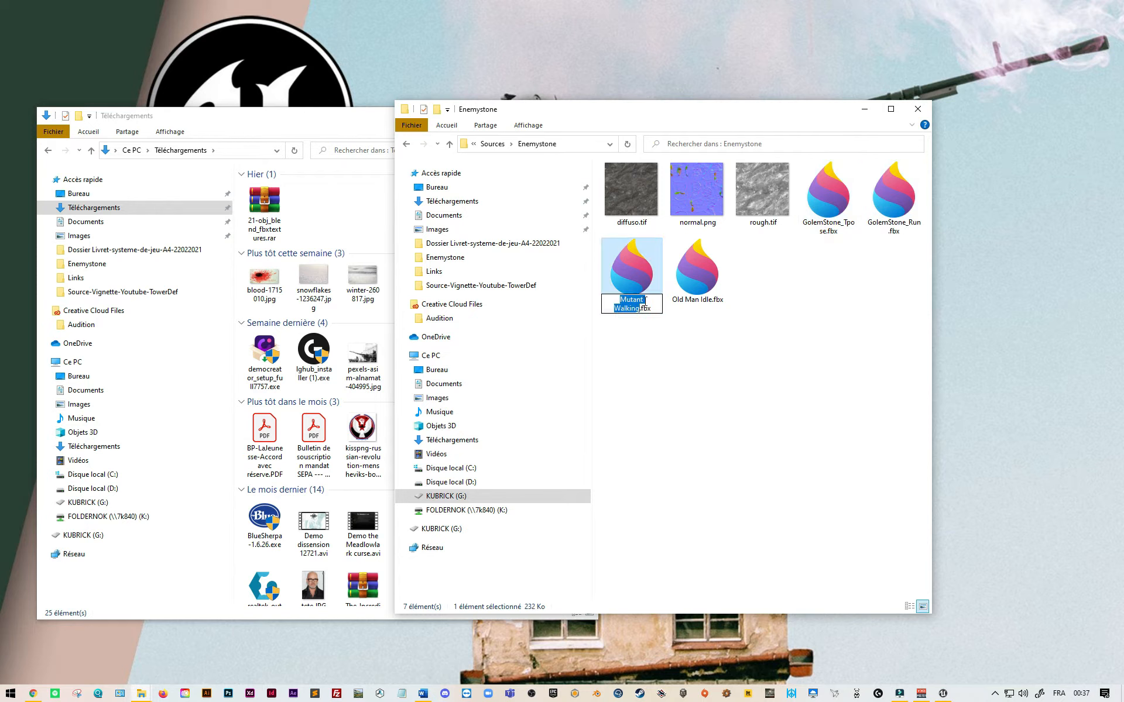
text(GolemStone_)
click(697, 303)
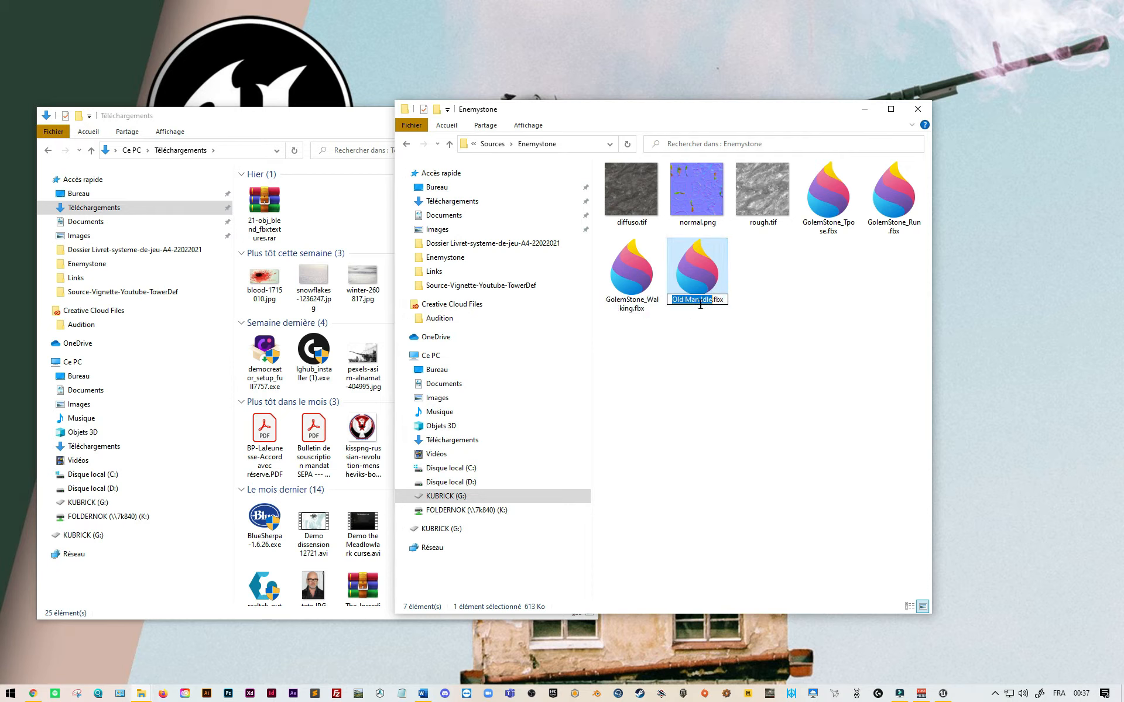
drag(677, 300, 671, 300)
text(GolemStone_)
key(Return)
click(756, 388)
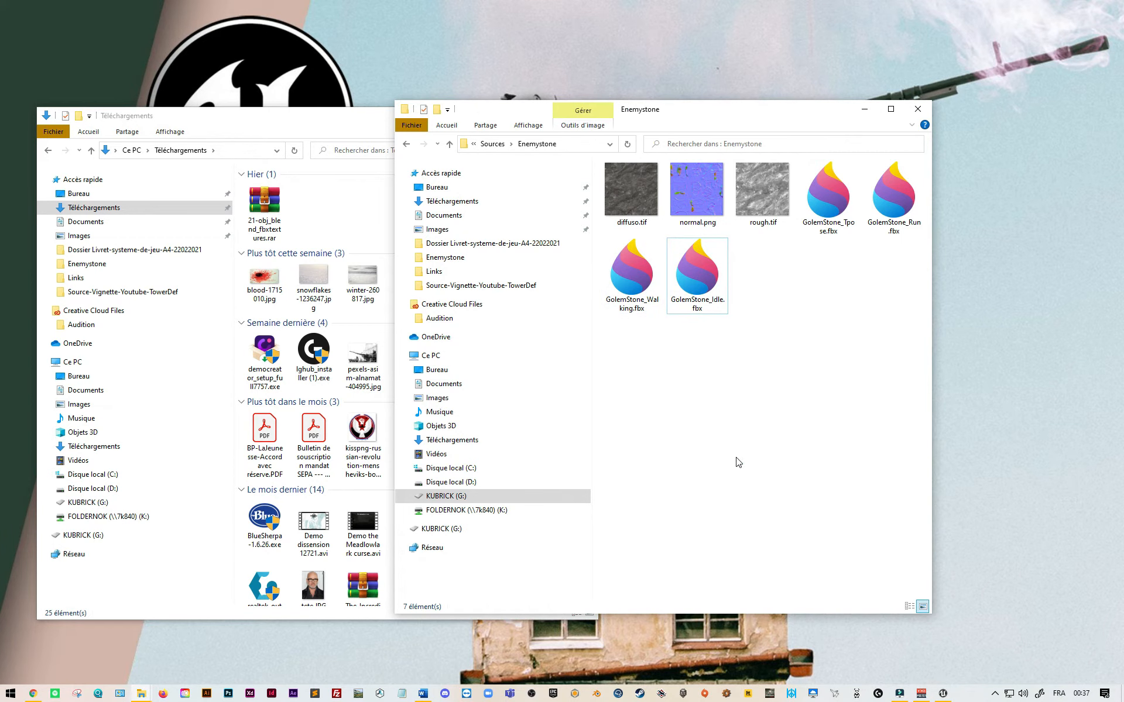
- Switch to Unreal Editor and create a folder named Enemies in Content, assigning it the existing dark red folder color
click(943, 694)
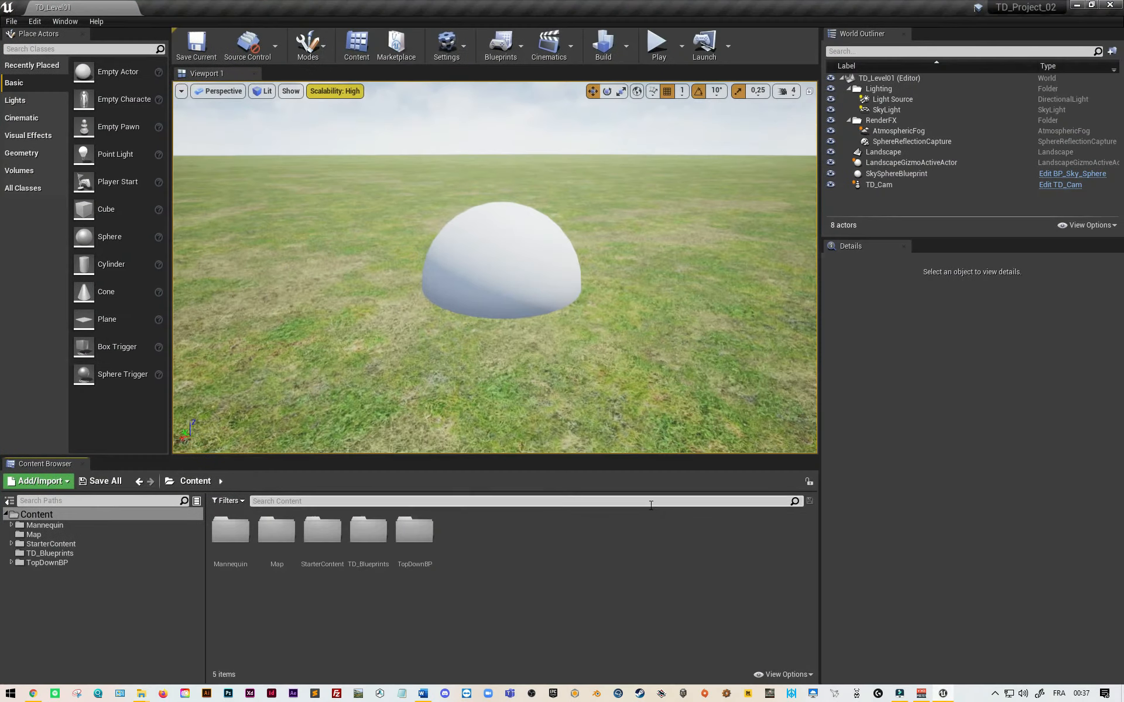
right_click(466, 595)
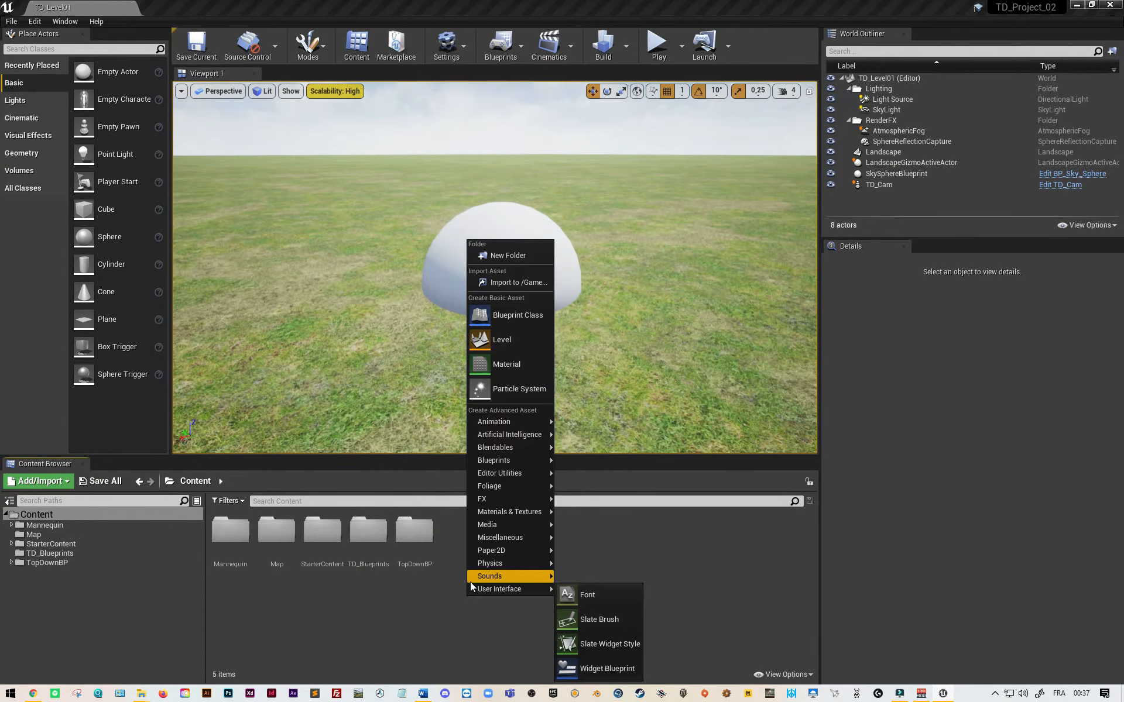
click(522, 255)
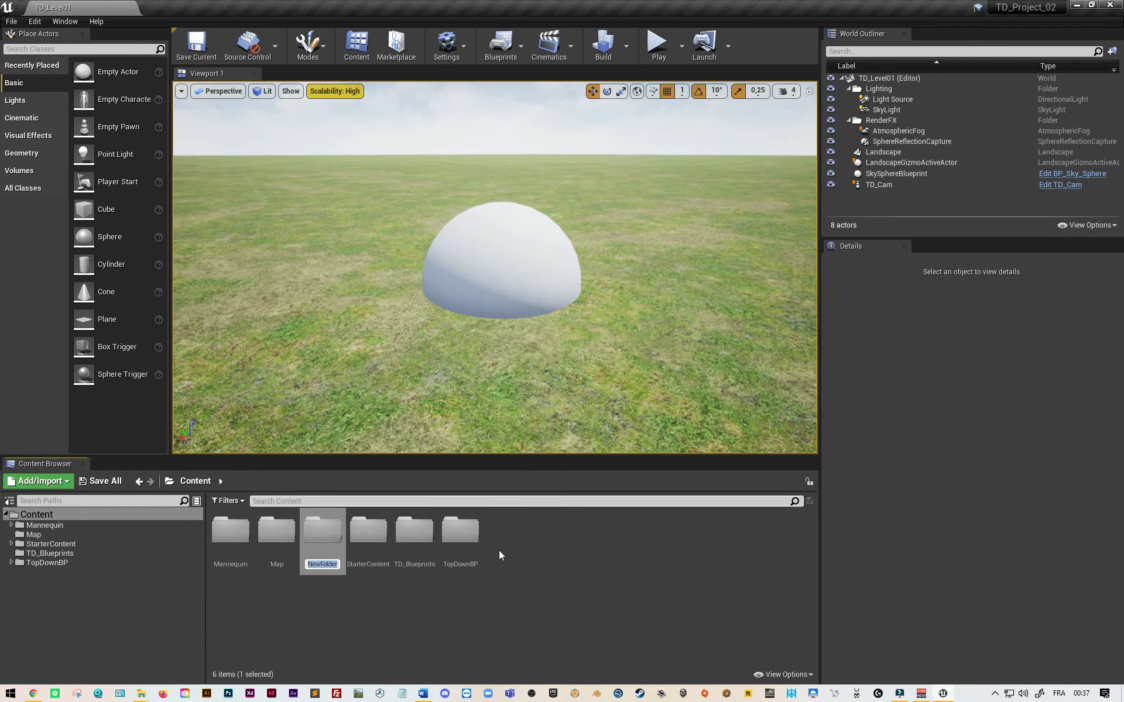
text(Enemies)
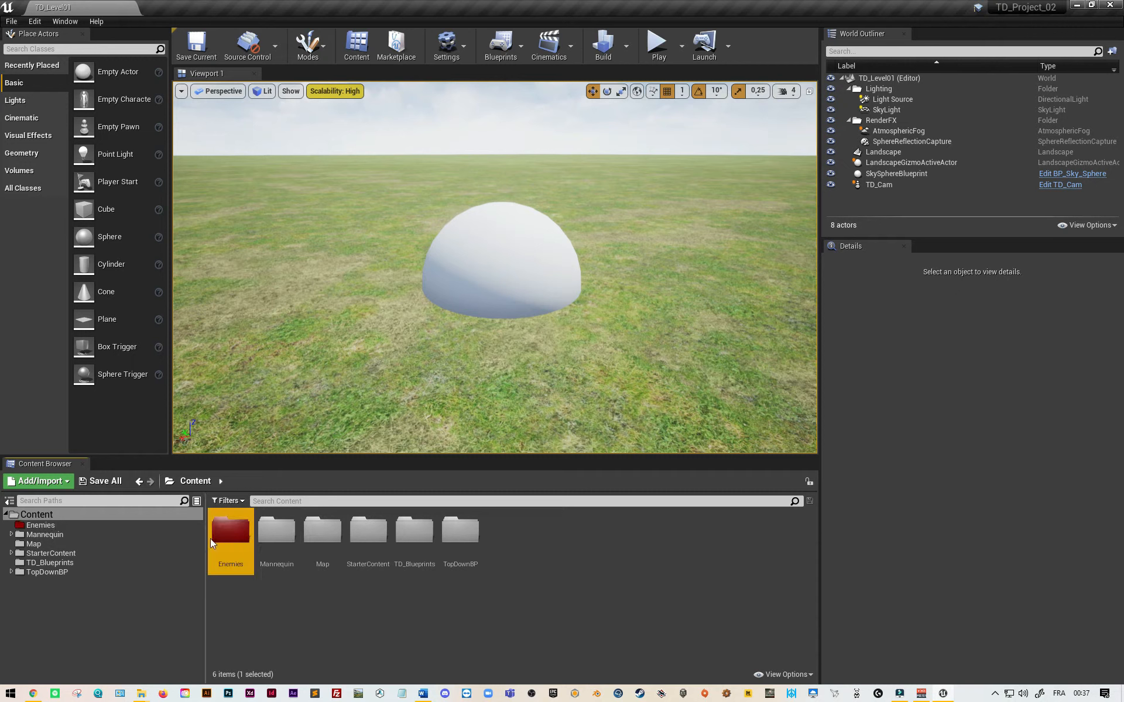
right_click(234, 534)
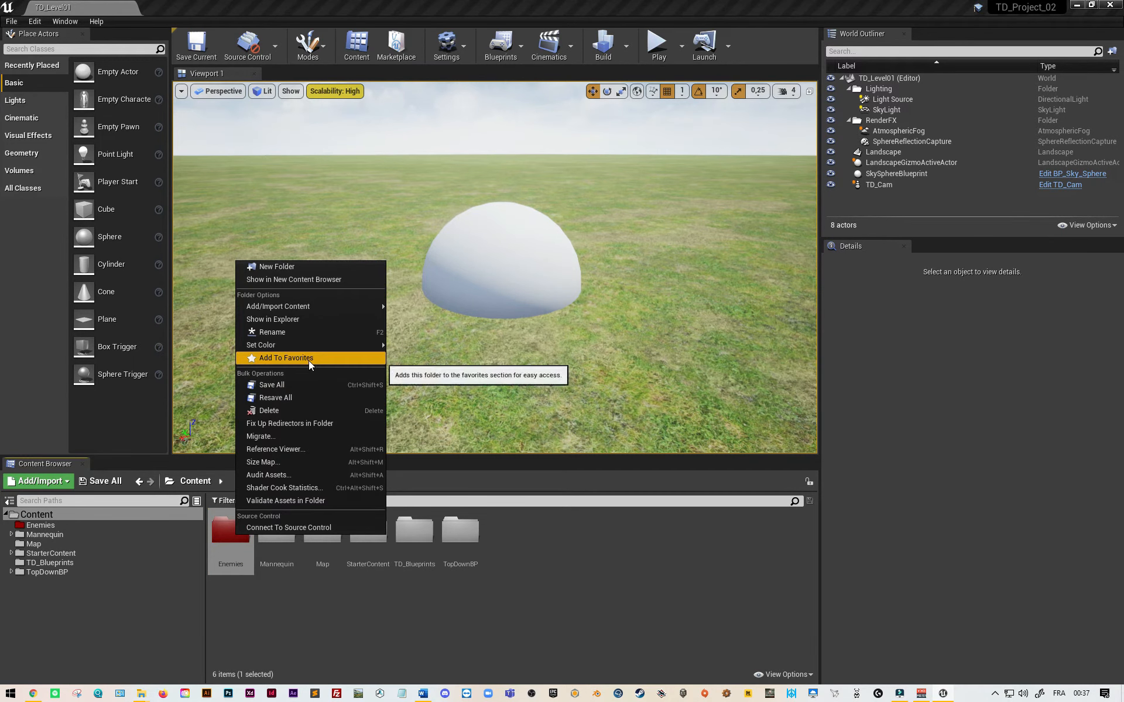
mouse_move(308, 345)
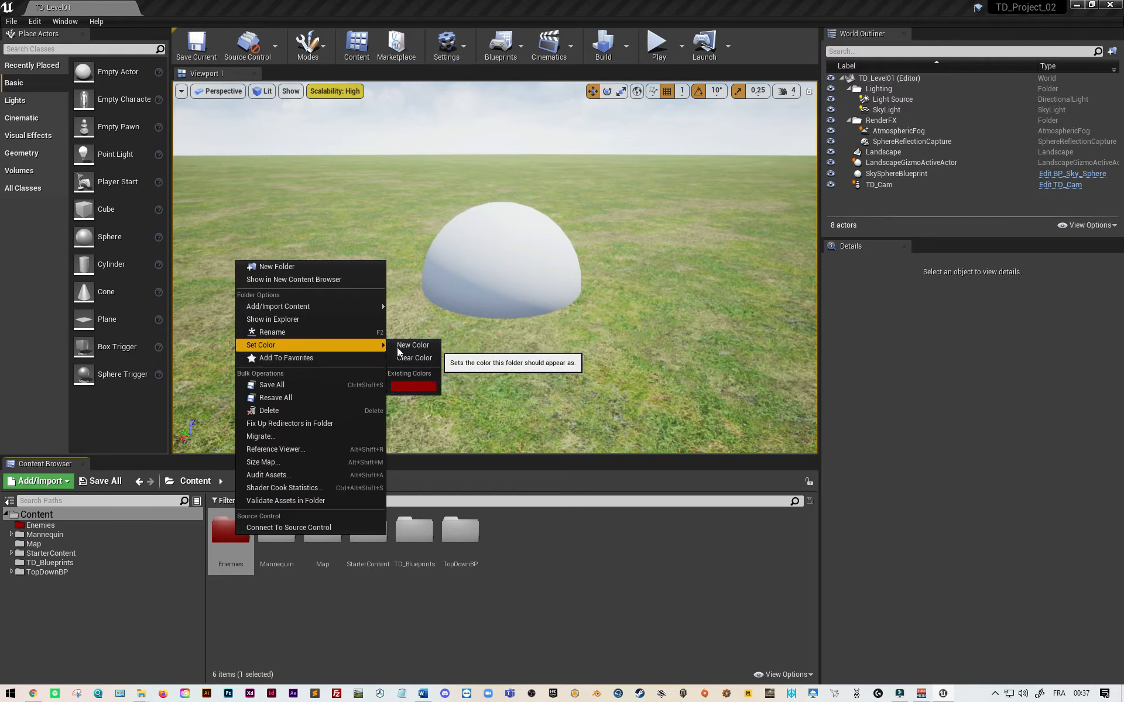
click(407, 386)
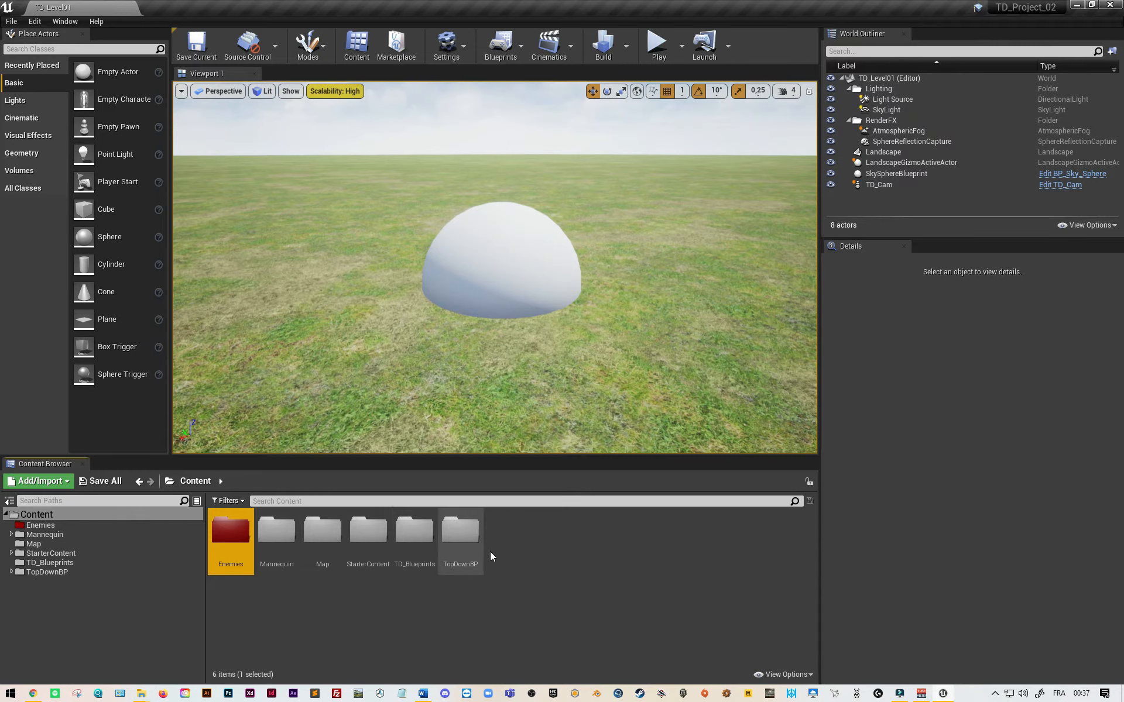
- Give the Map folder a new olive-yellow color, about BCA938FF in hex sRGB
right_click(330, 545)
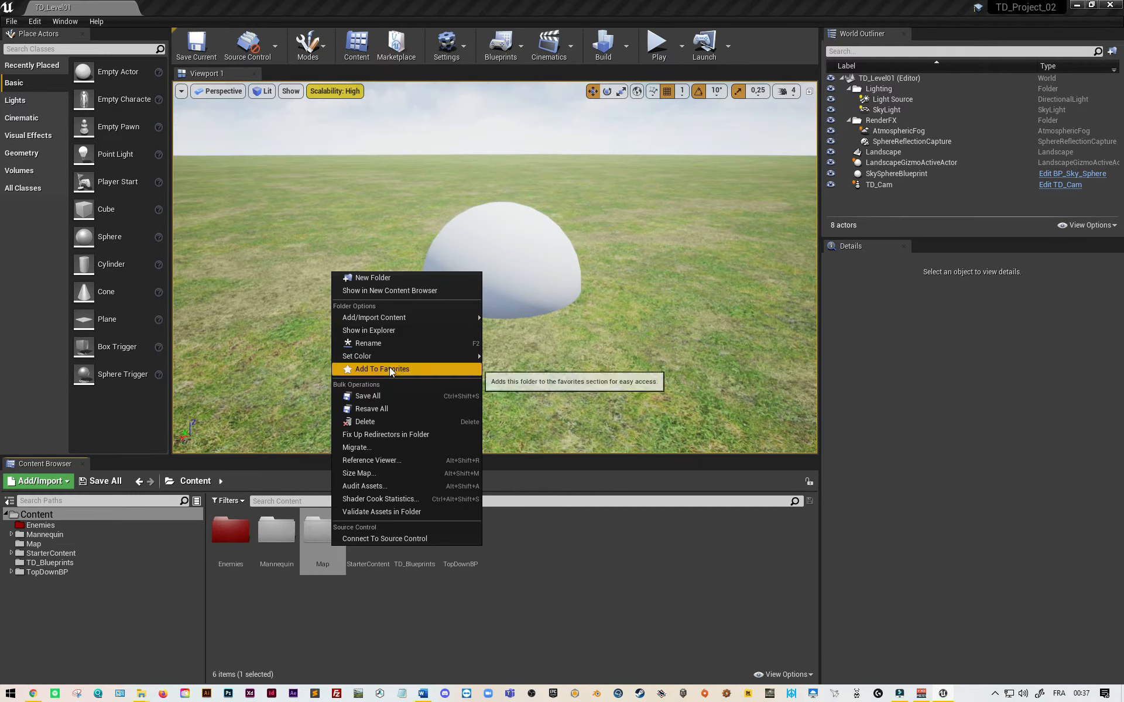
mouse_move(389, 357)
click(506, 356)
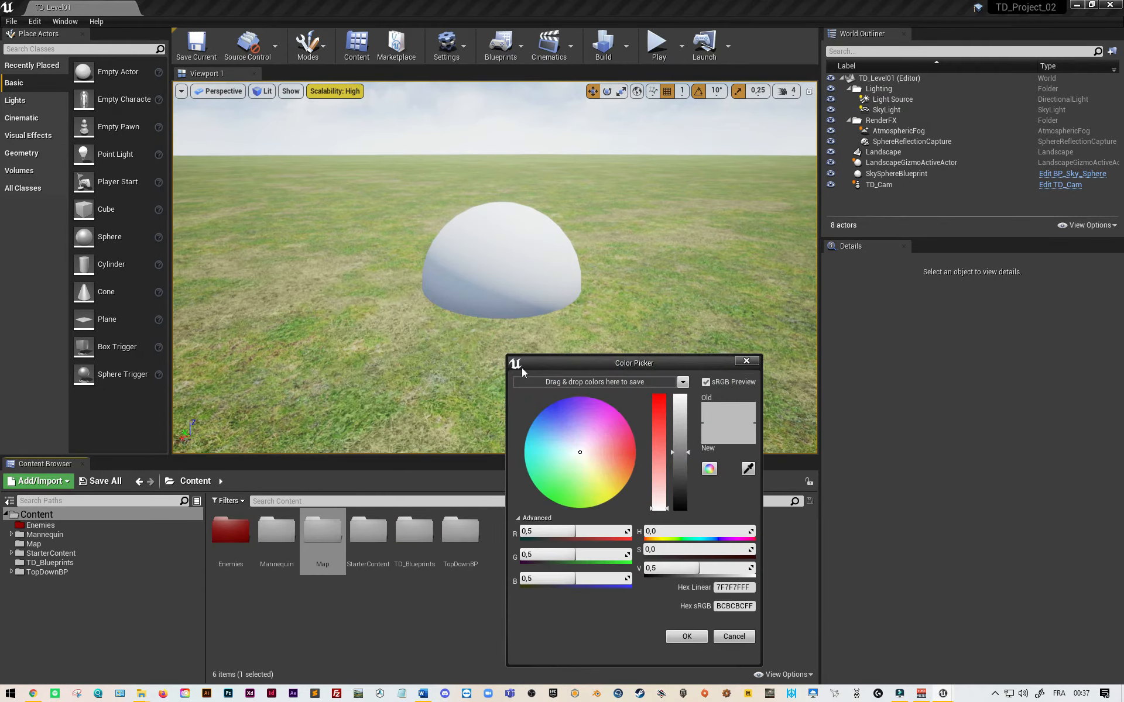
mouse_move(612, 473)
mouse_down()
mouse_move(608, 498)
mouse_move(616, 489)
mouse_up()
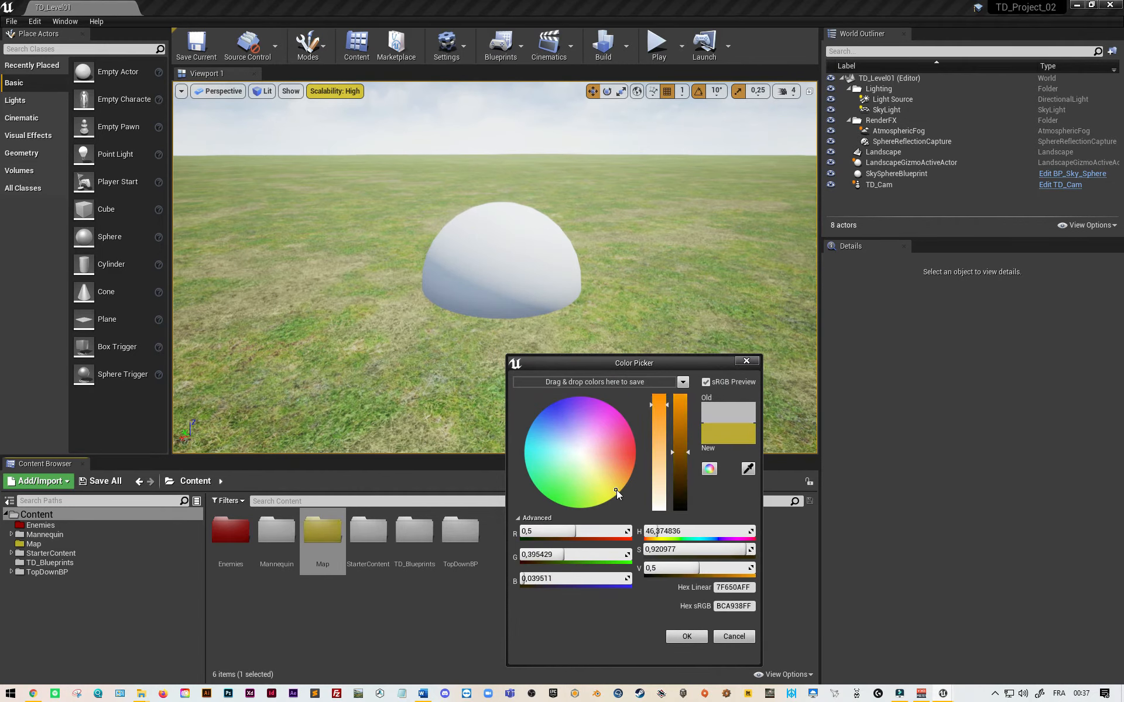
click(683, 637)
click(547, 637)
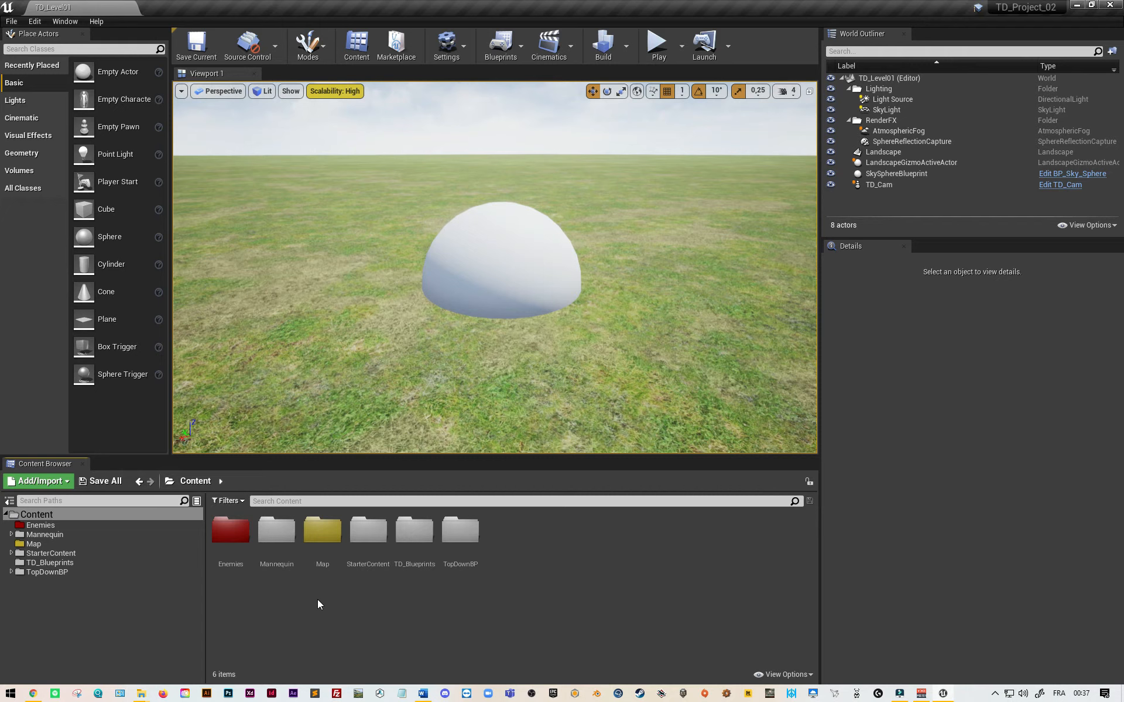
- Import GolemStone_Tpose.fbx from Enemystone into the Enemies folder as a skeletal mesh, keeping the proposed FBX import options
click(233, 538)
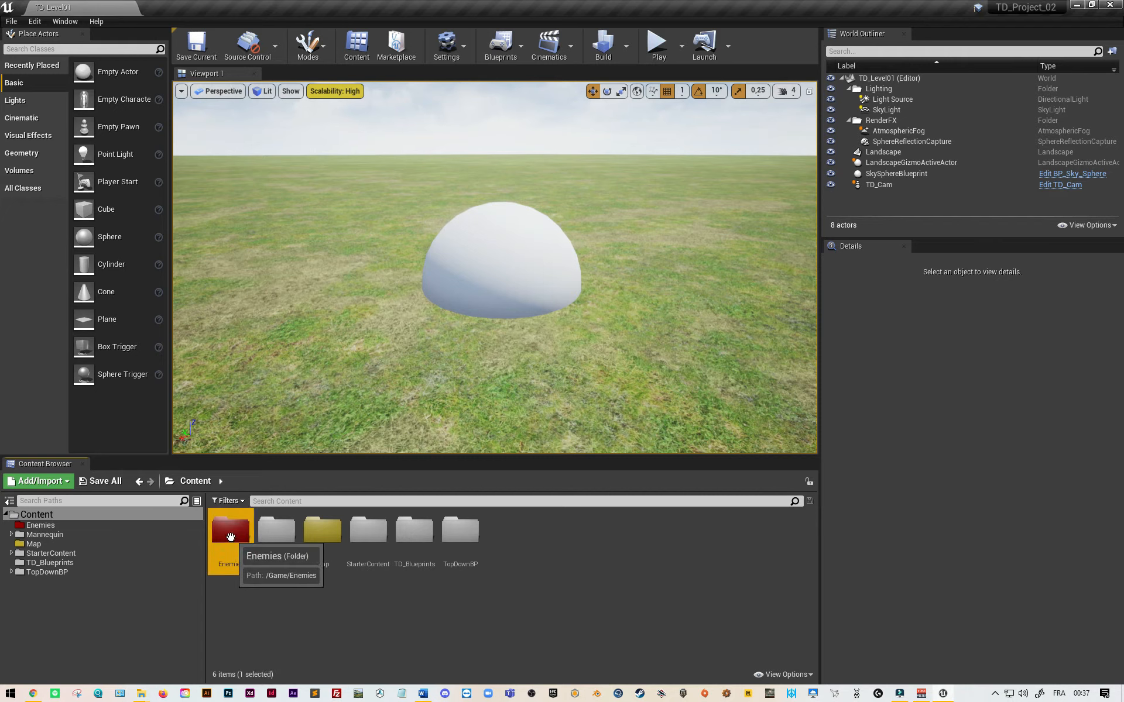
double_click(234, 538)
right_click(333, 548)
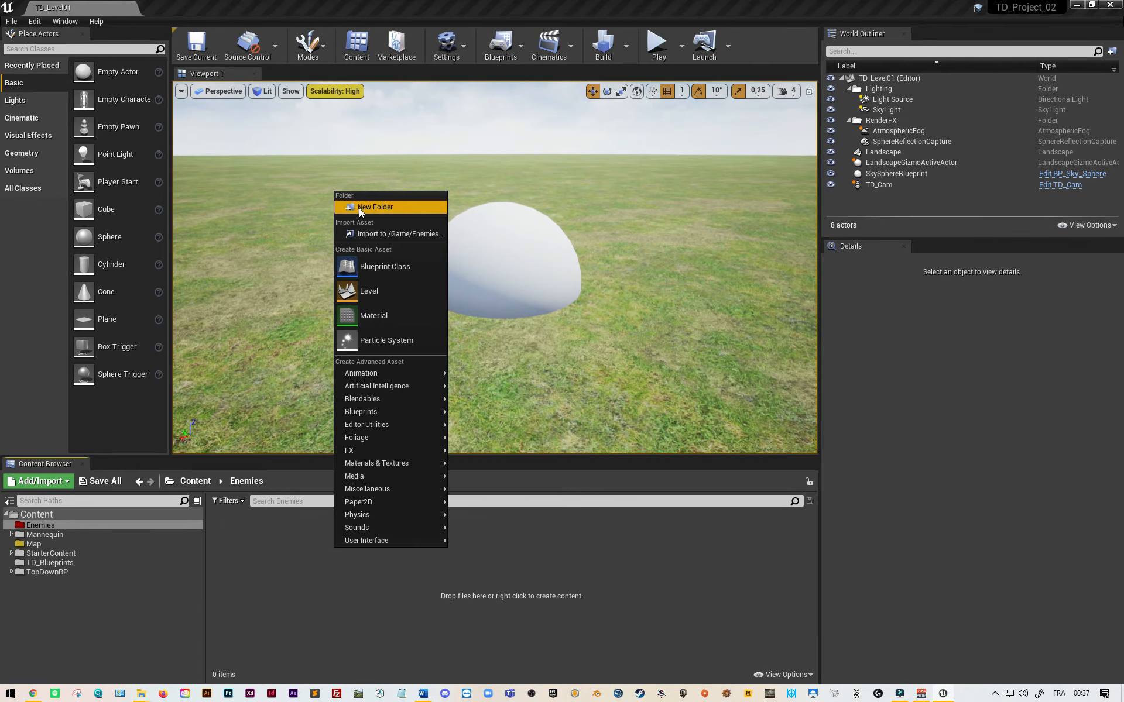
click(381, 232)
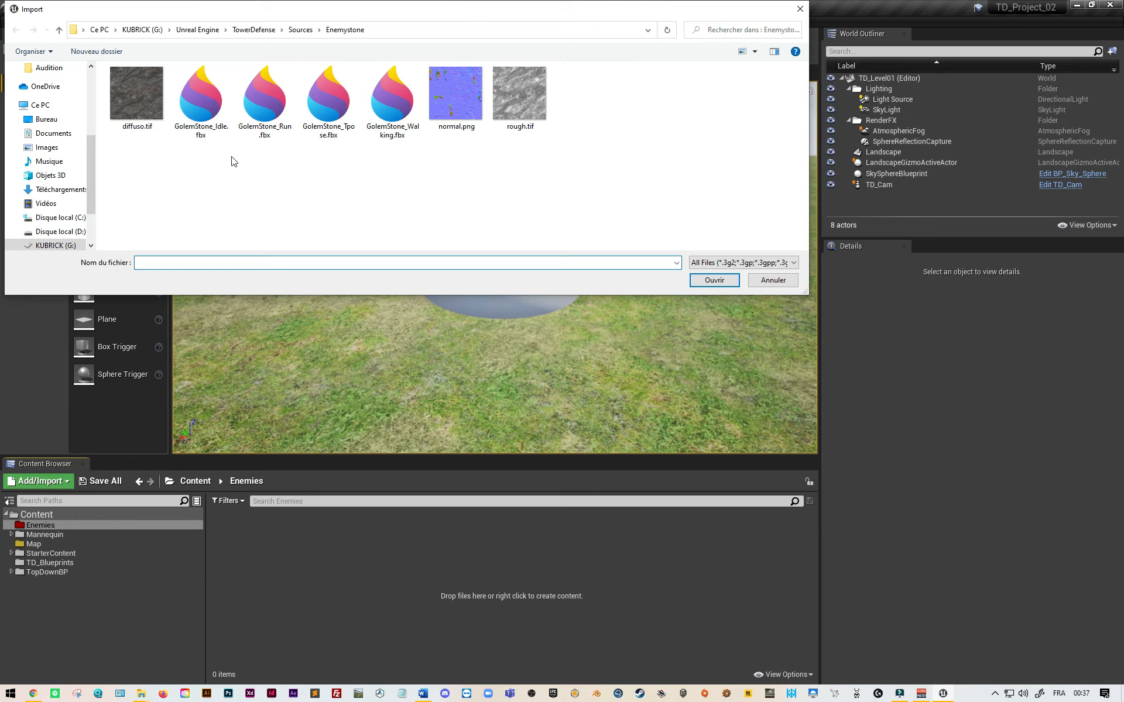
click(348, 132)
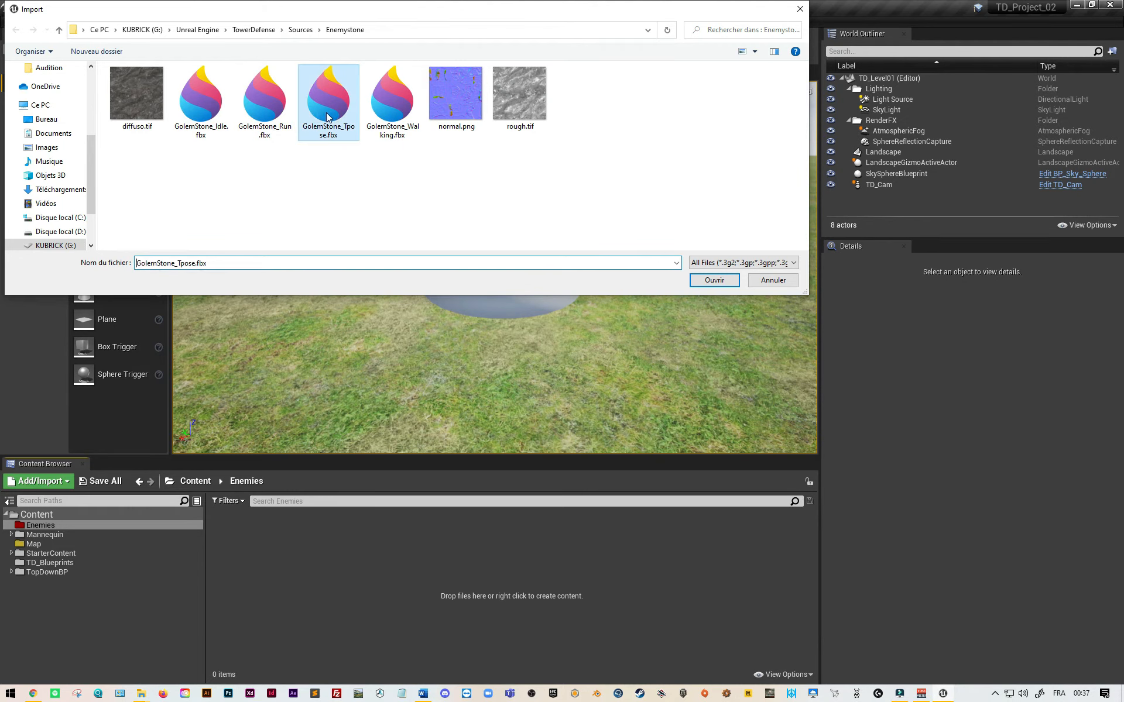
click(714, 280)
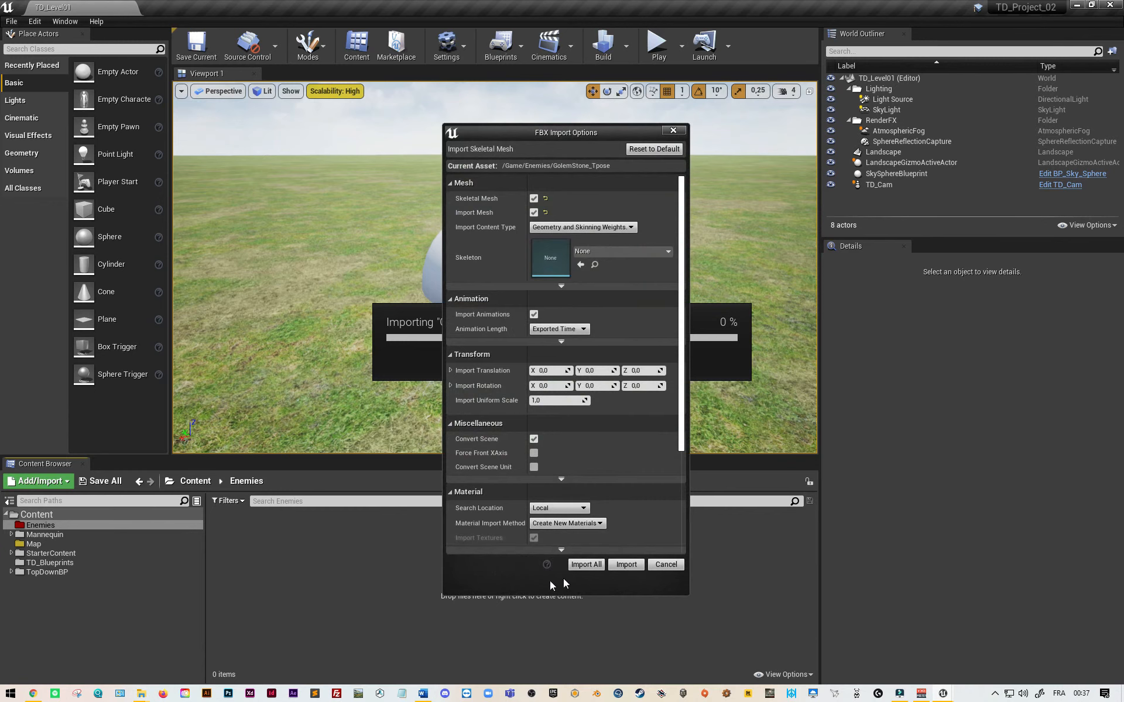
click(586, 565)
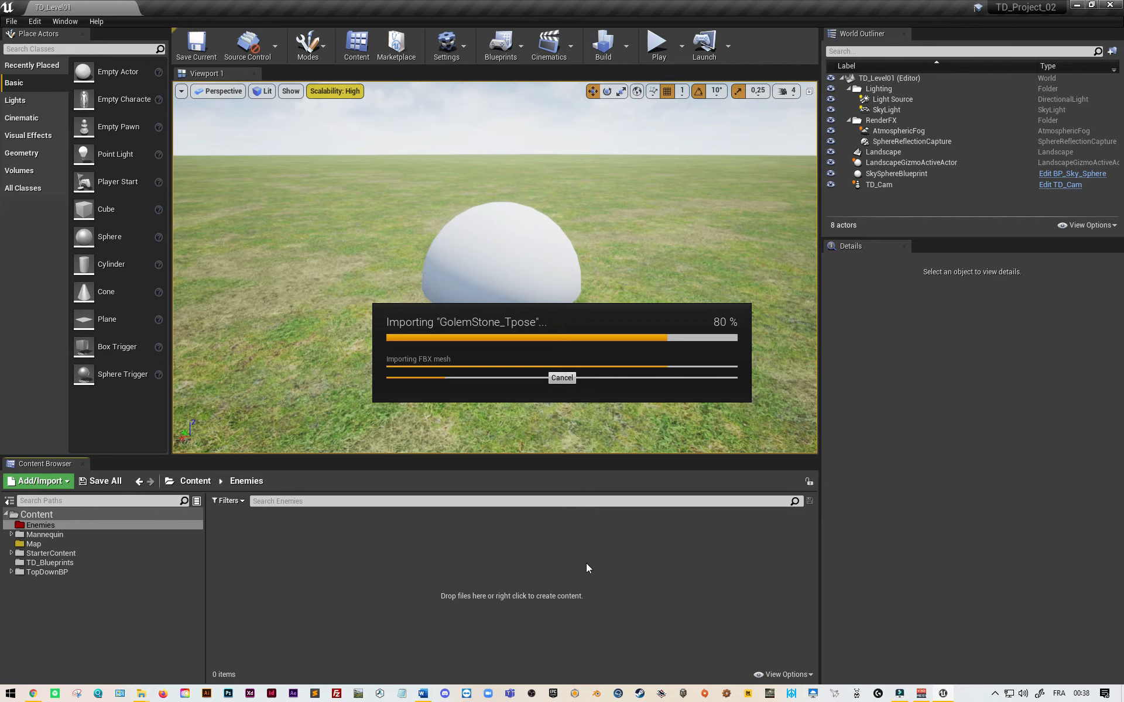
- Import GolemStone_Idle, GolemStone_Run and GolemStone_Walking FBX files into the Enemies folder as animations for GolemStone_Tpose_Skeleton
right_click(656, 550)
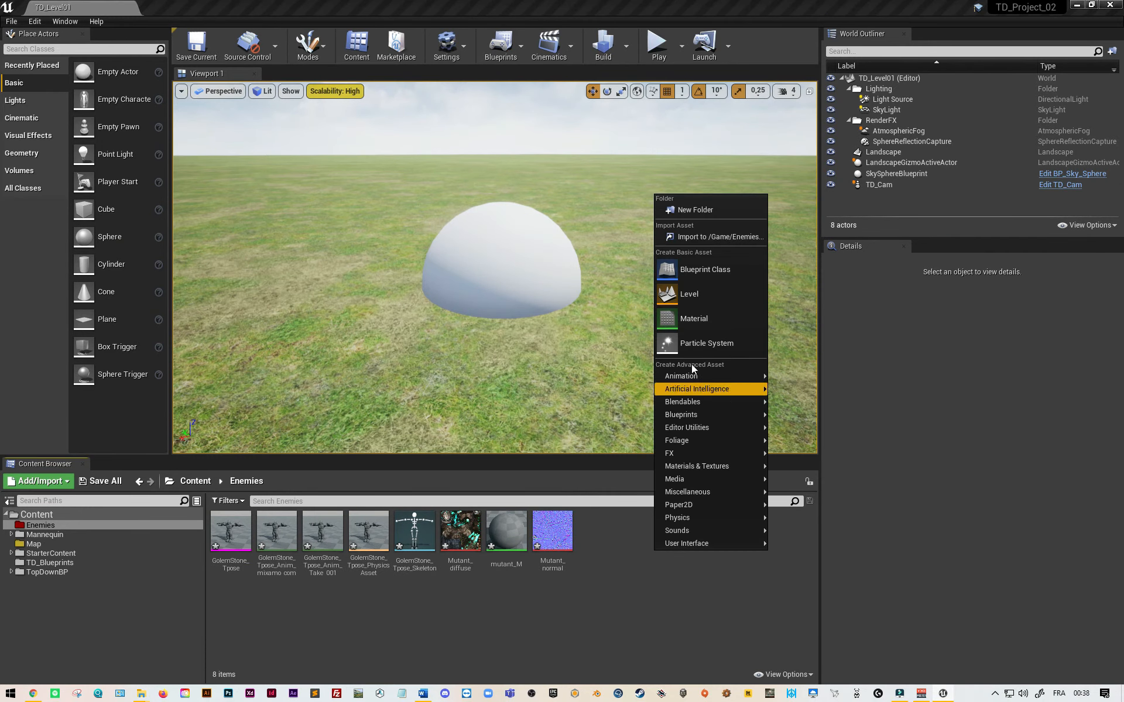
click(697, 233)
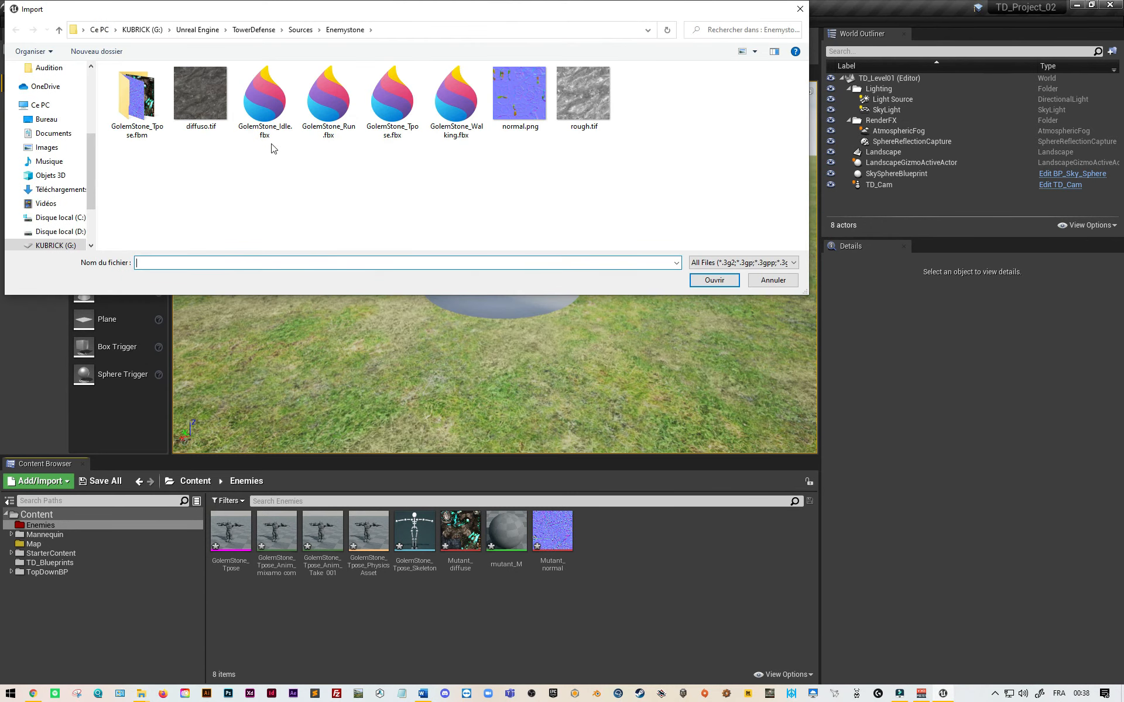
click(269, 112)
ctrl+click(340, 117)
ctrl+click(456, 102)
click(710, 281)
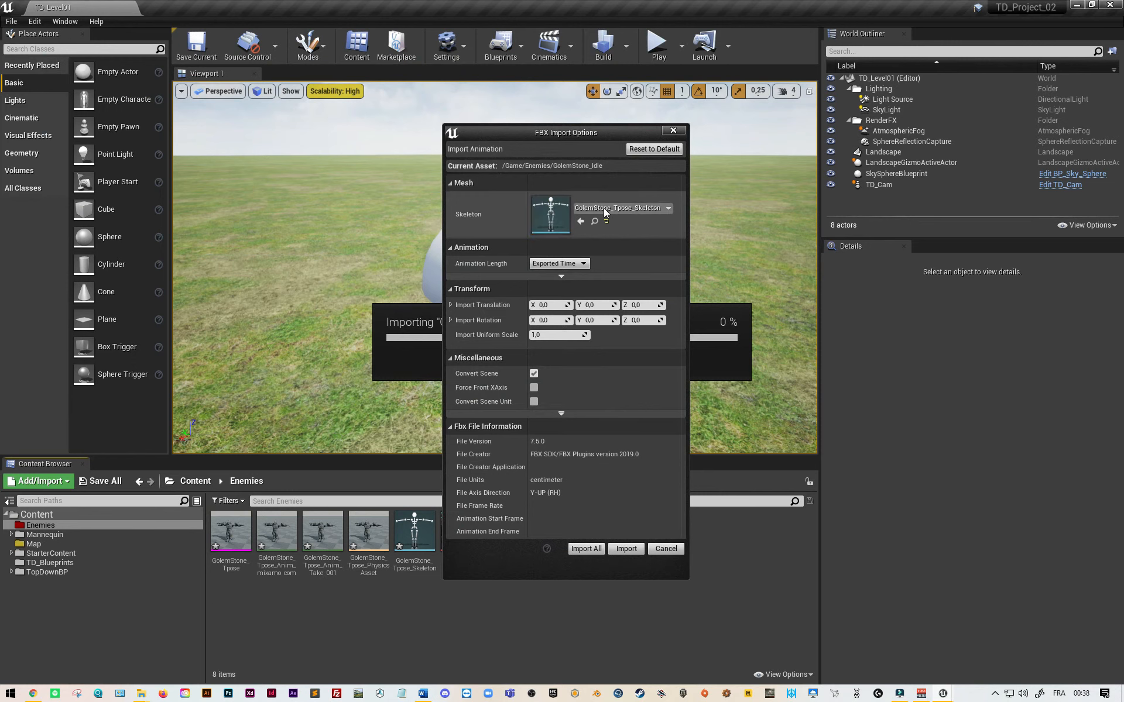
click(586, 548)
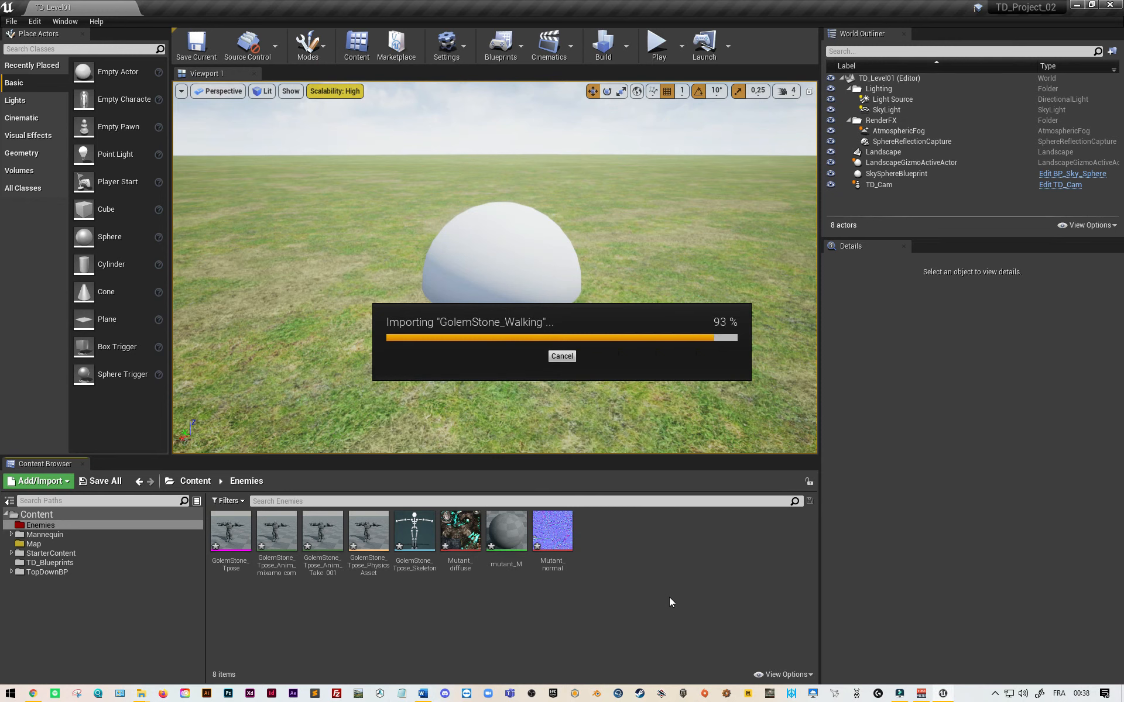
- Create a subfolder named GolemSource inside the Enemies folder
click(528, 622)
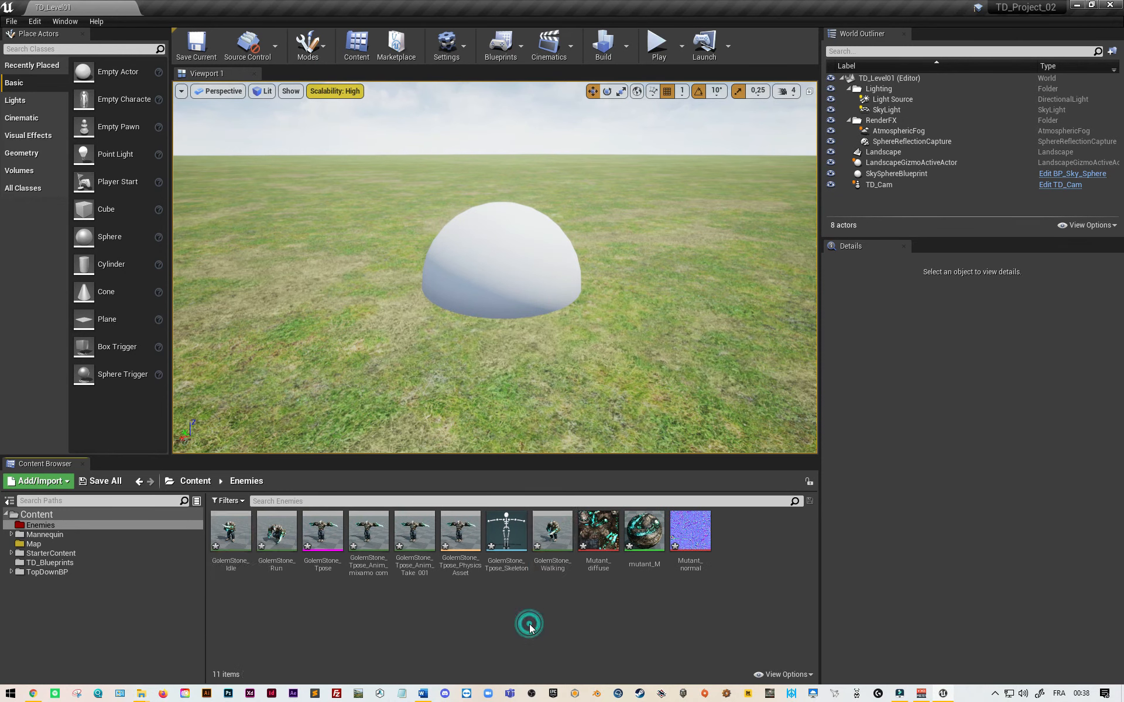
right_click(532, 622)
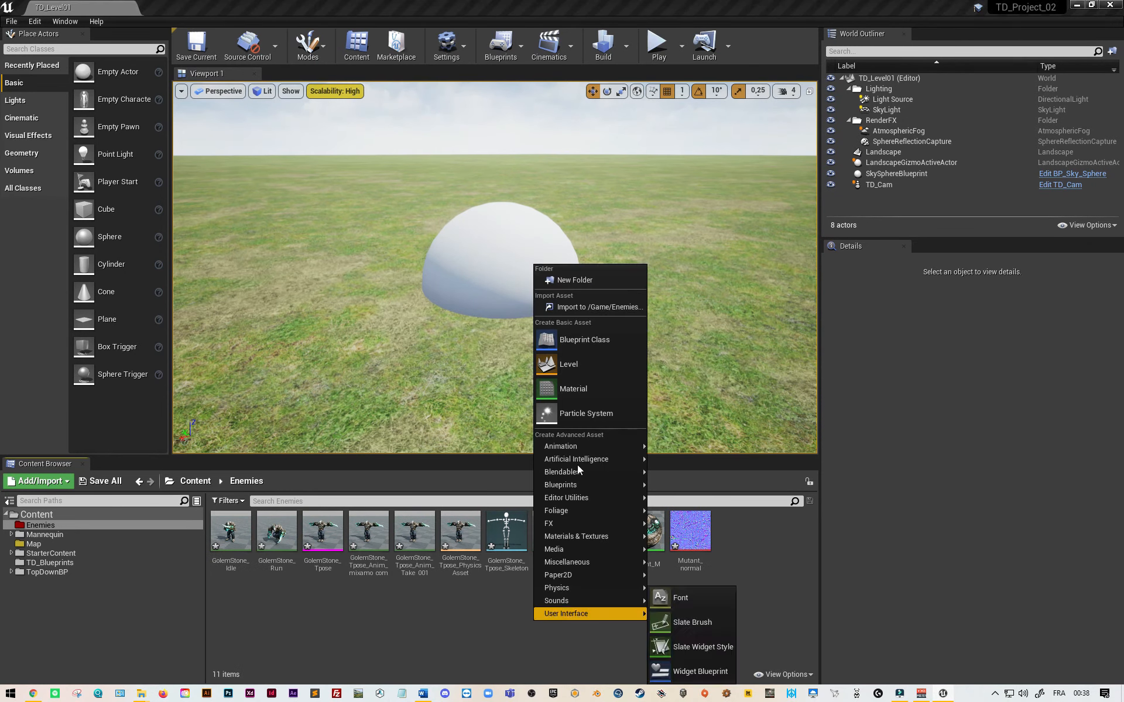
click(597, 279)
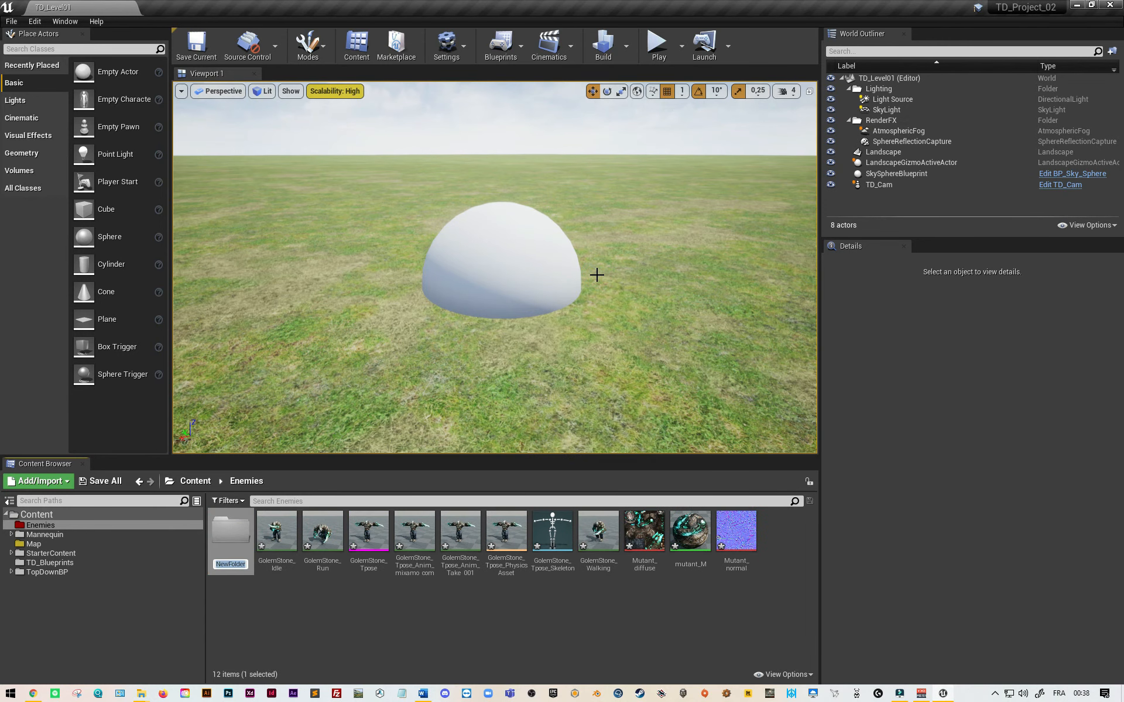
text(GolemSource)
click(619, 631)
- Move all imported GolemStone and Mutant assets from the Enemies folder into the GolemSource folder
click(780, 536)
click(277, 531)
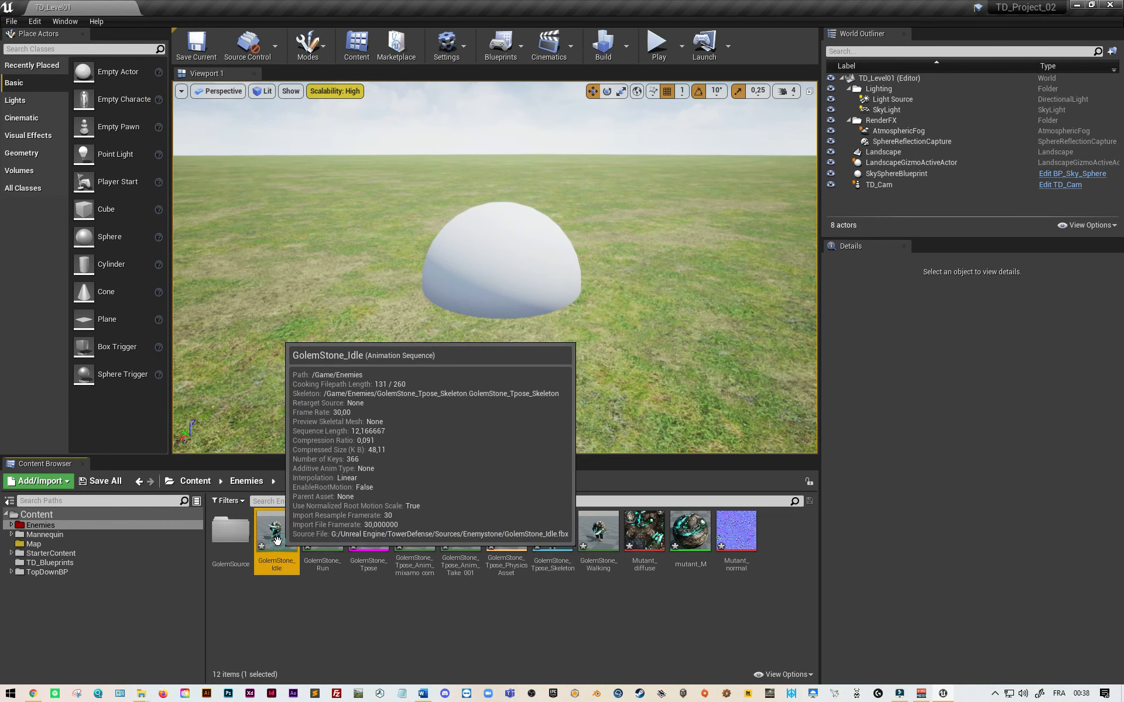
shift+click(738, 538)
drag(277, 531, 233, 539)
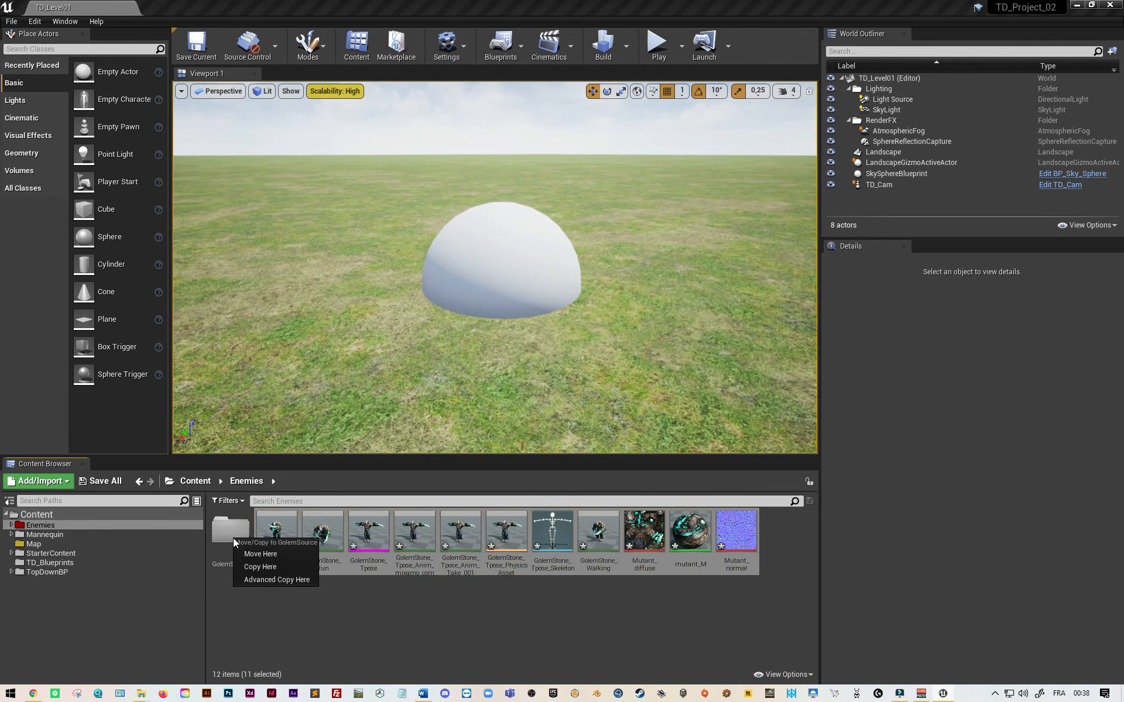
click(263, 550)
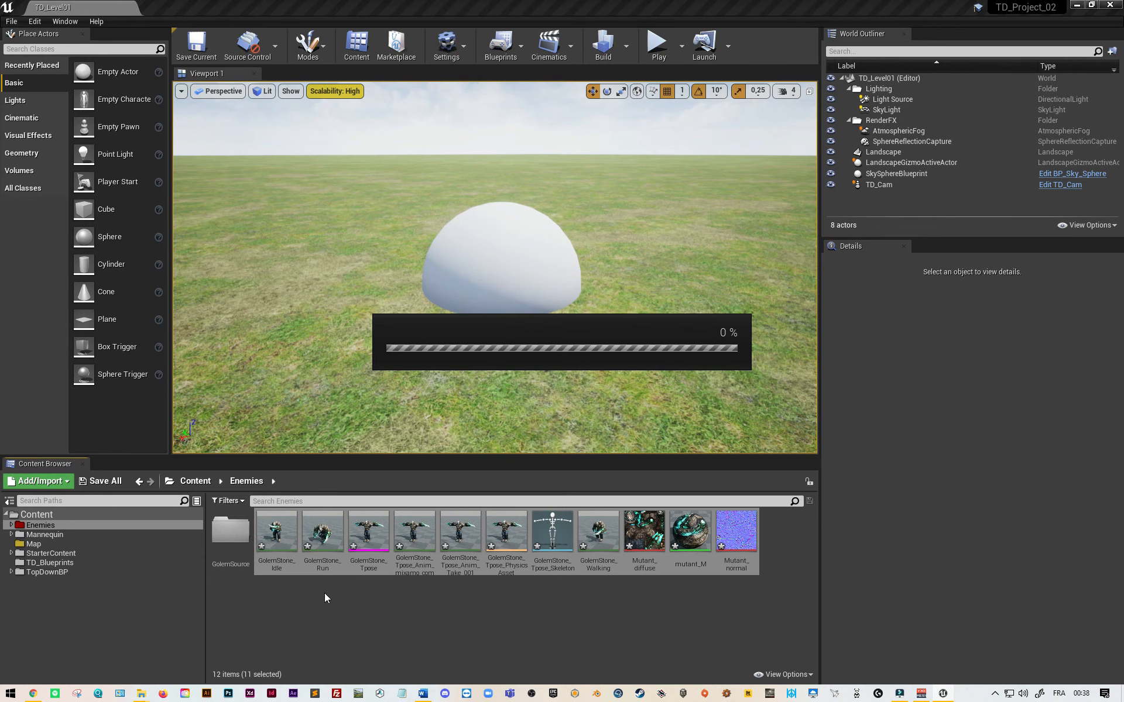
- Import the diffuso.tif, normal.png and rough.tif textures from Enemystone into the GolemSource folder
double_click(231, 530)
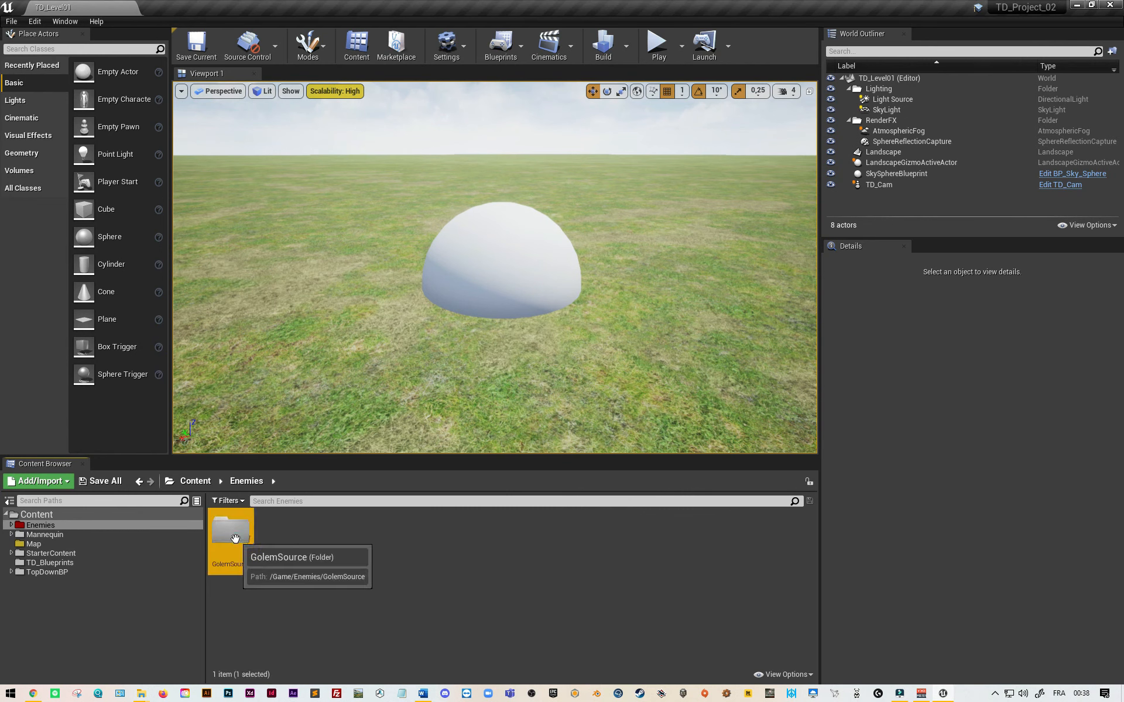
right_click(741, 583)
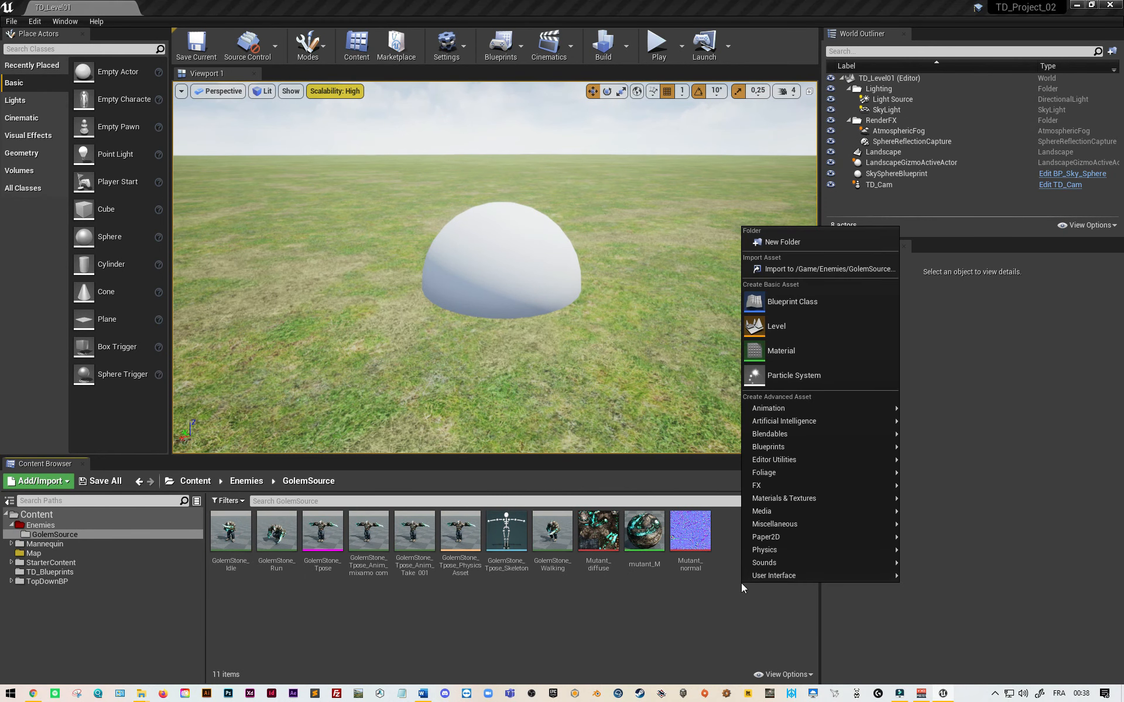
click(817, 269)
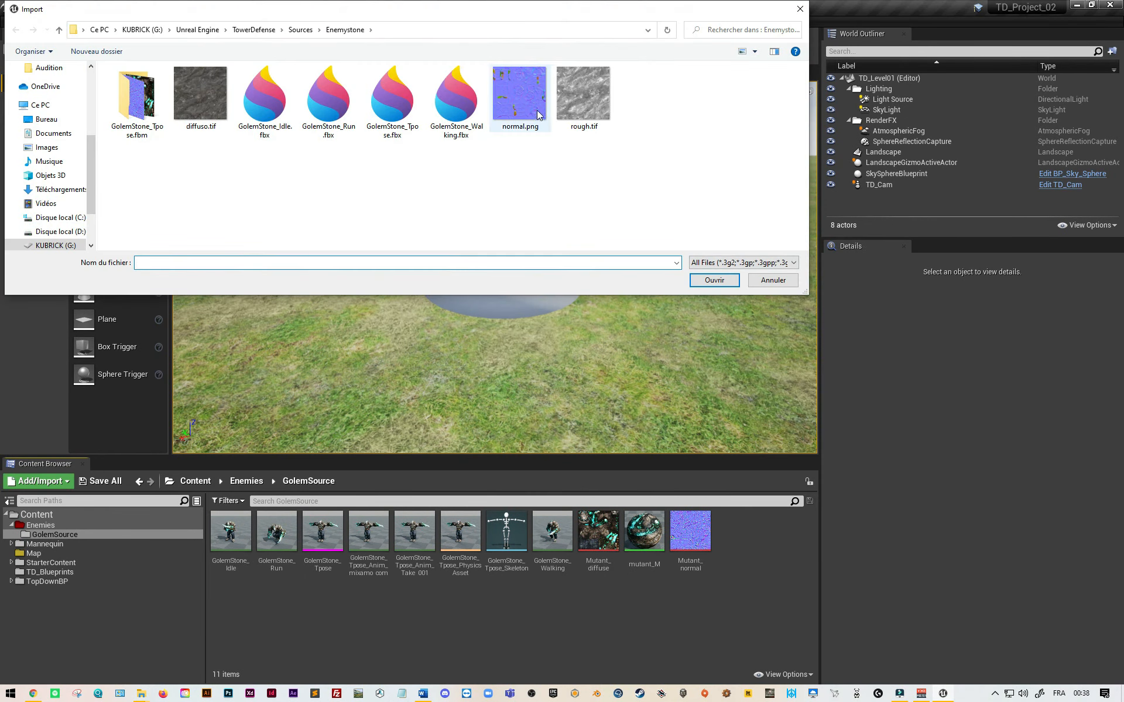
click(579, 107)
ctrl+click(525, 103)
ctrl+click(213, 138)
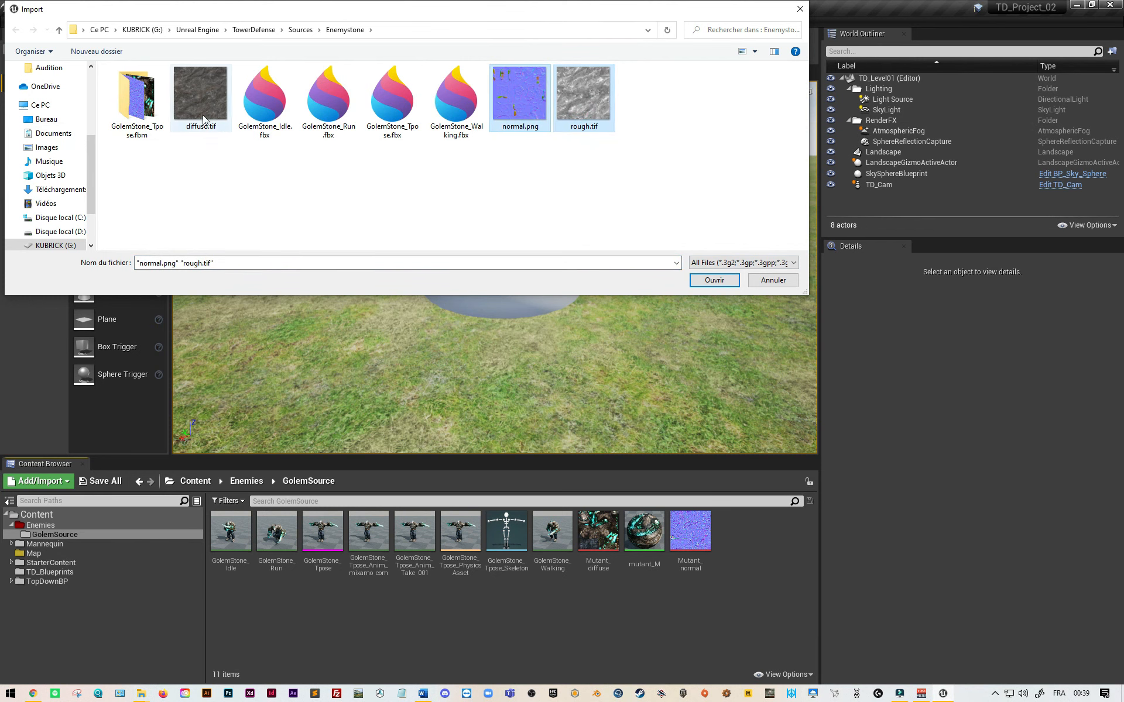
click(711, 281)
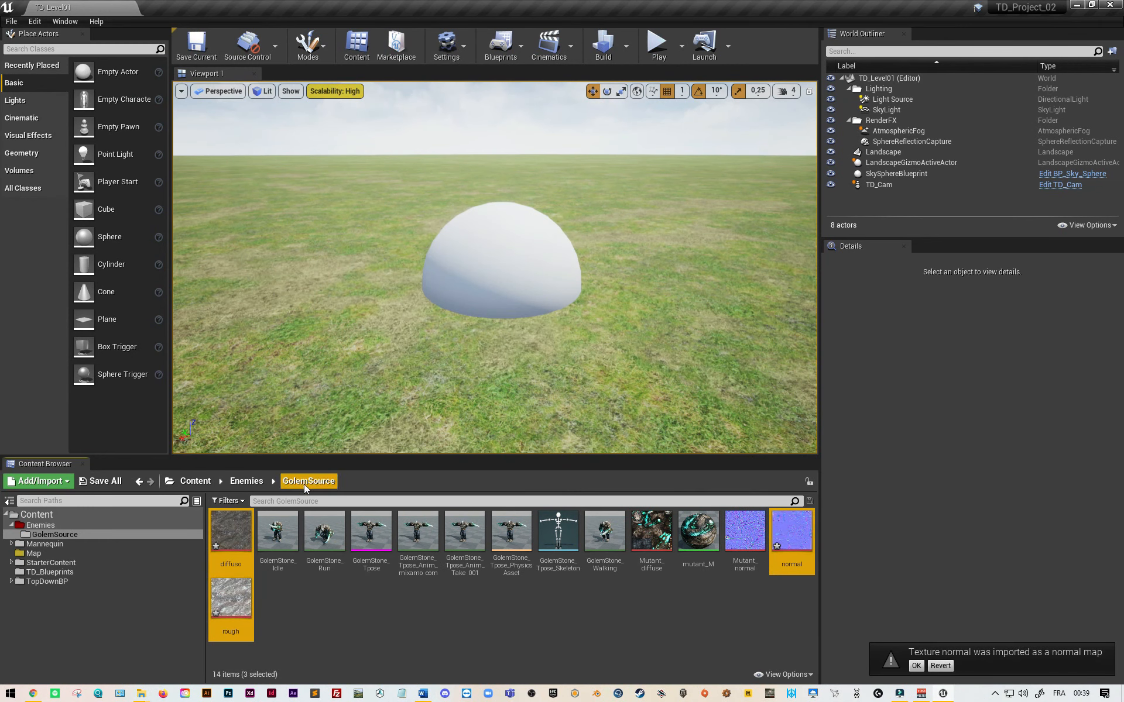
- Start creating a new Blueprint class in the Enemies folder
click(246, 480)
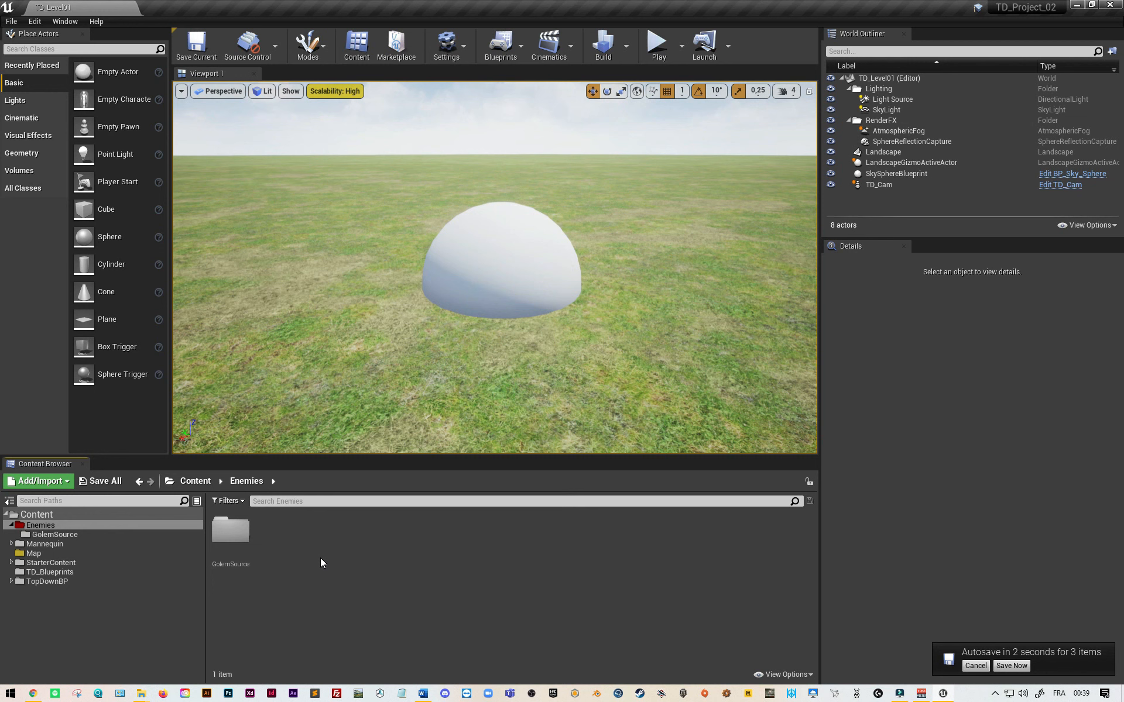
right_click(321, 557)
click(381, 277)
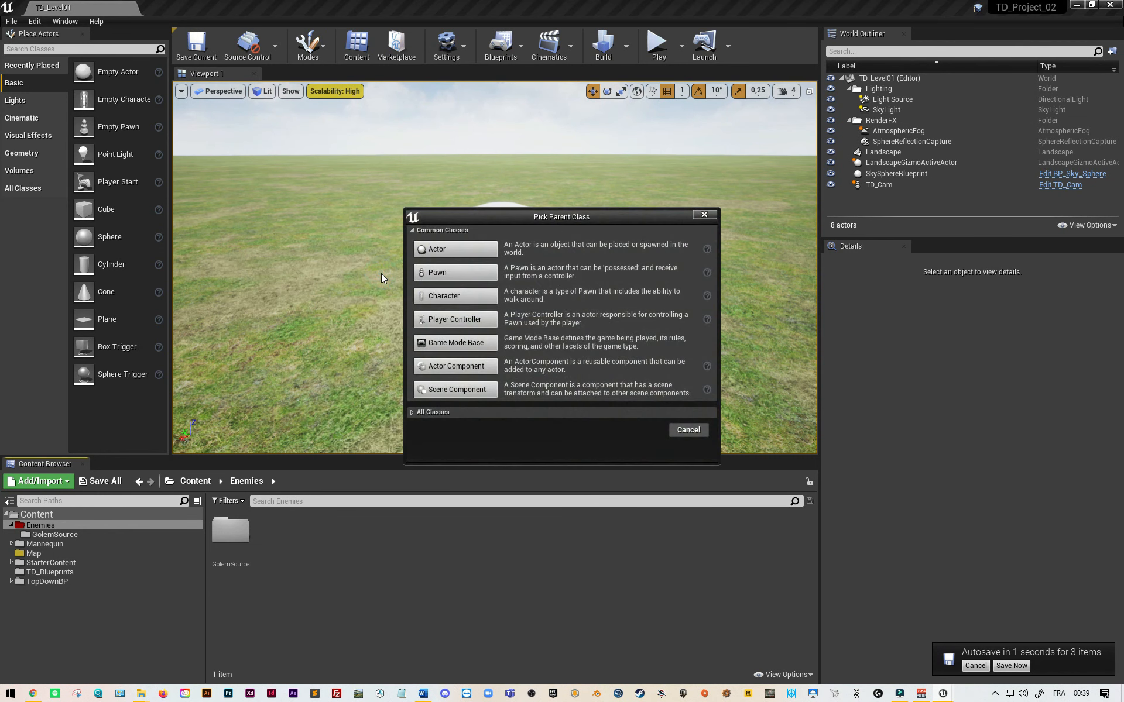